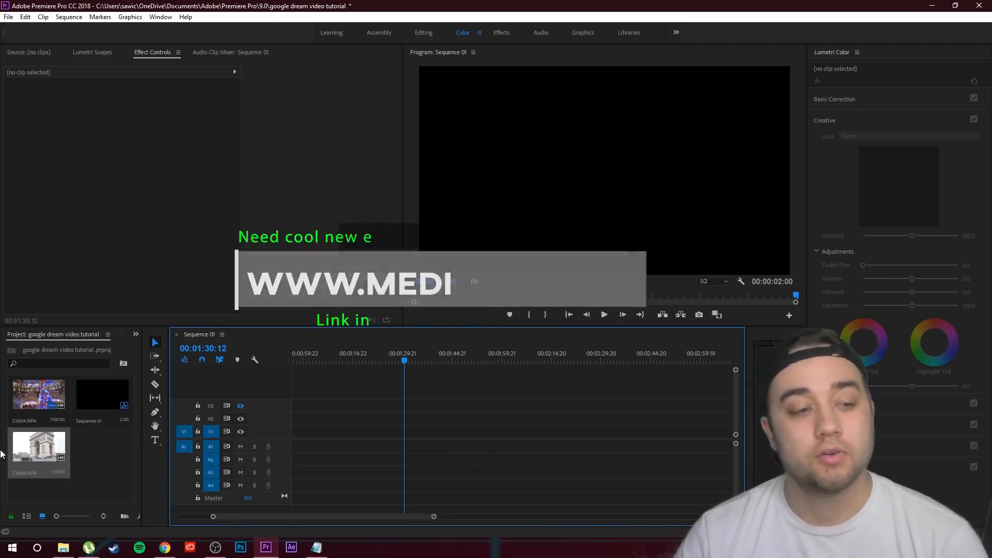
- Place the Arc de Triomphe clip C0009.MP4 on video track V2, starting at 00:01:30:12
drag(39, 447, 404, 403)
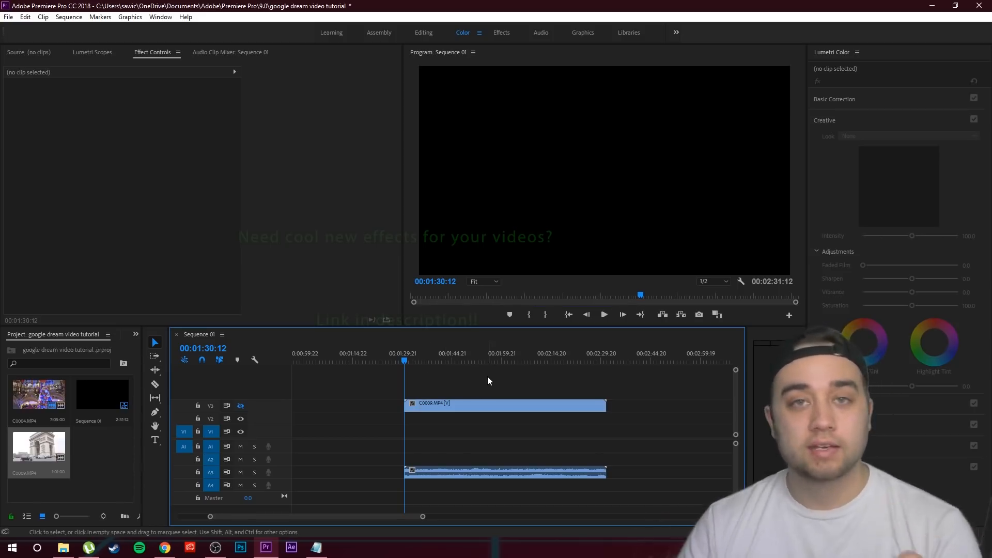
drag(457, 406, 455, 417)
click(458, 386)
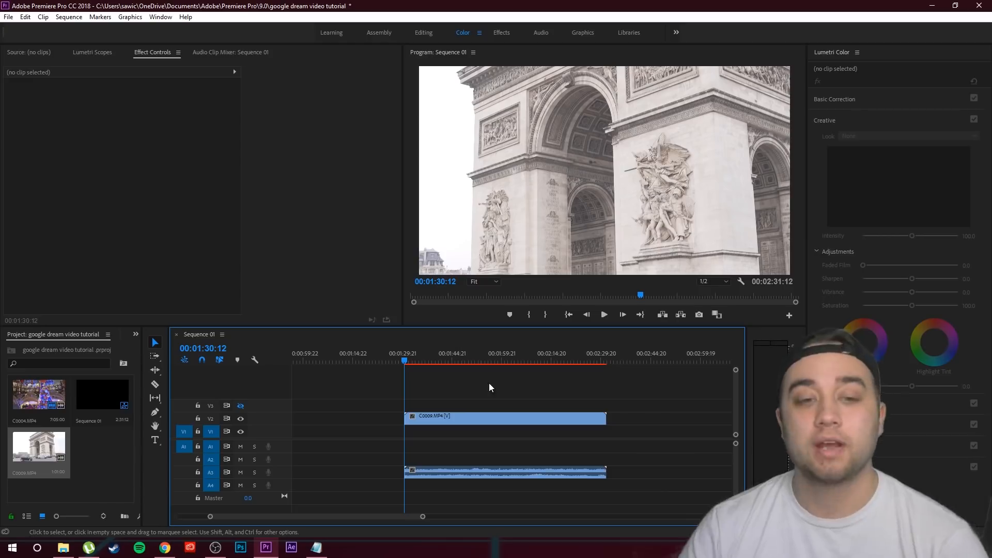
- Remove the clip's audio and trim the video to two seconds, from 00:01:33:05 to 00:01:35:05
right_click(449, 422)
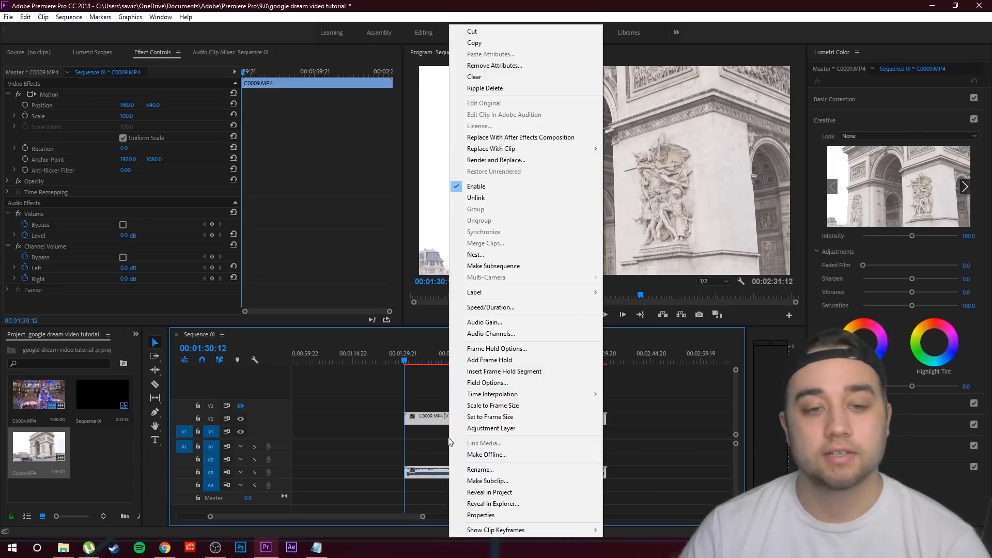
click(465, 408)
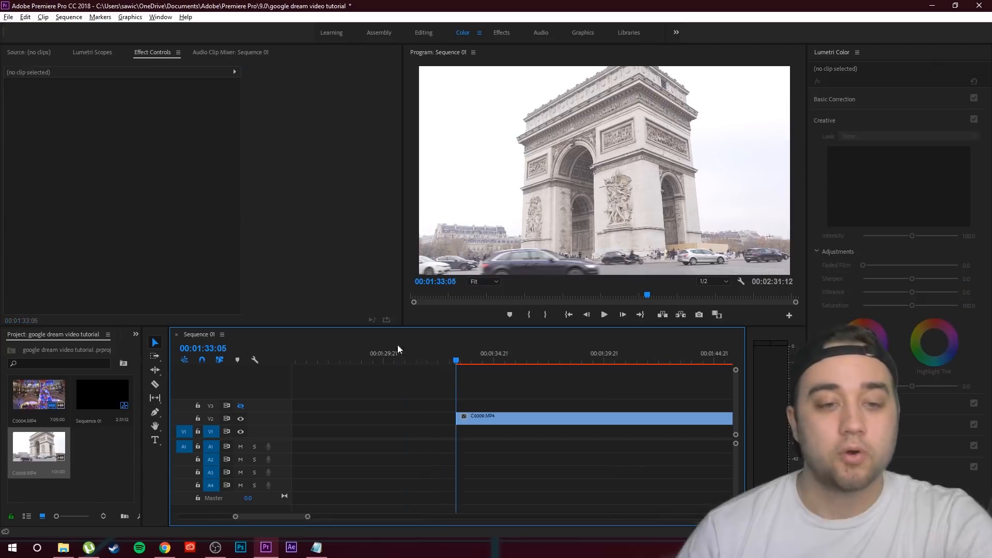
scroll(407, 387, down, 2)
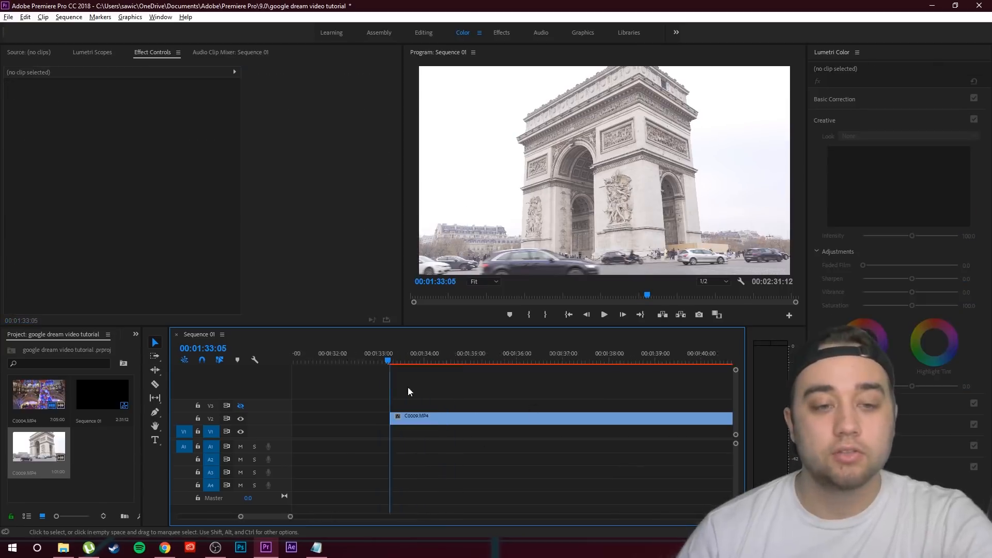
drag(378, 360, 524, 382)
key(ctrl+k)
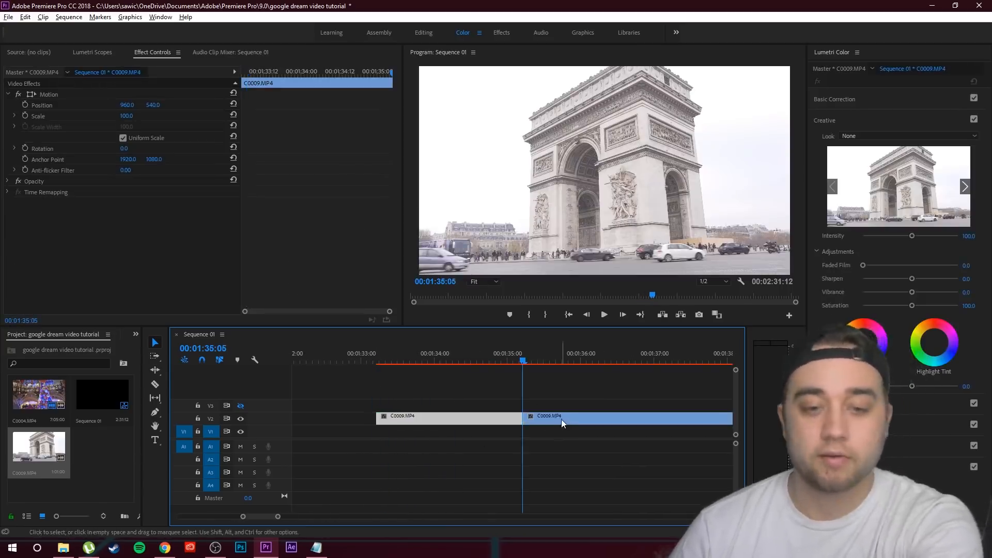
click(562, 418)
key(Delete)
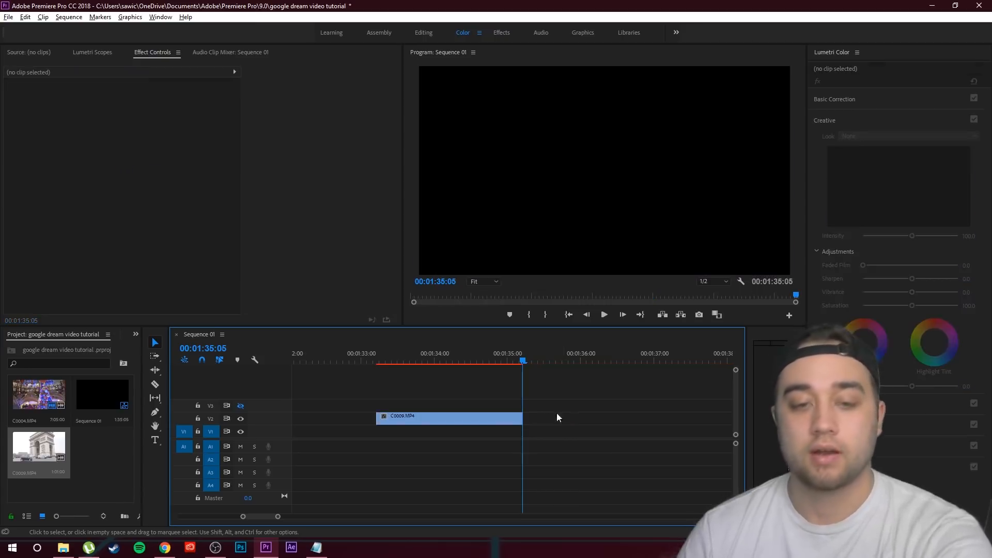
- Set the playhead to the first frame of the trimmed clip at 00:01:33:05
scroll(508, 341, down, 2)
click(455, 363)
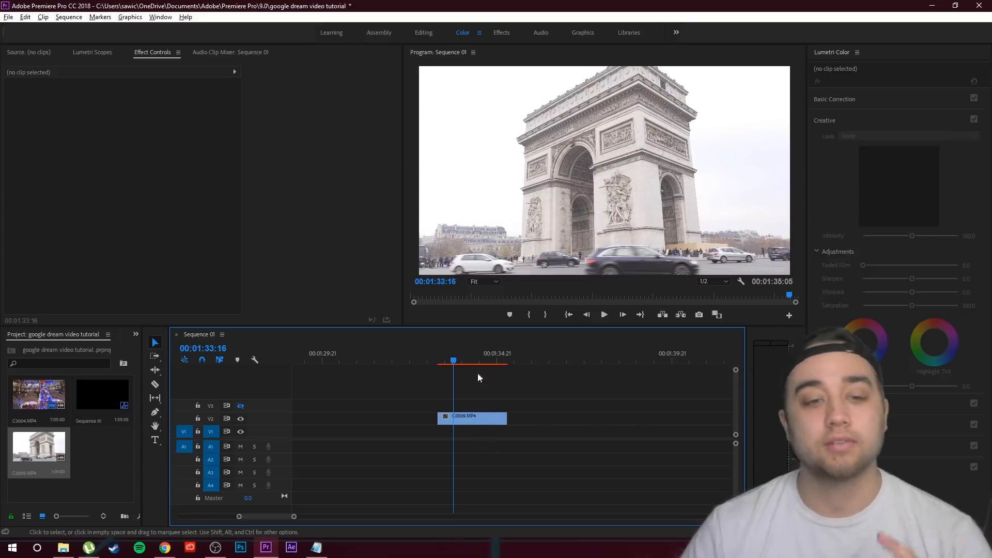
drag(454, 360, 438, 362)
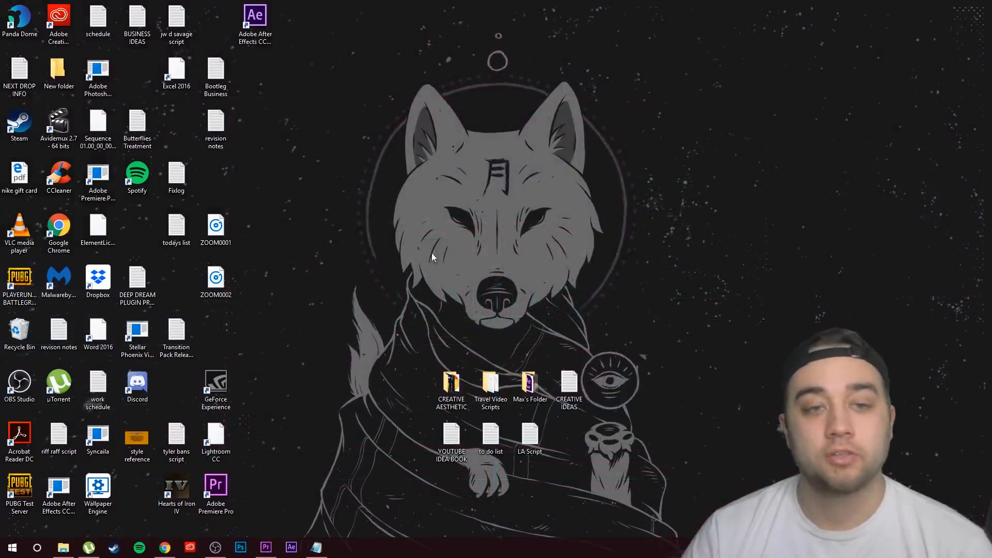
- On the Windows desktop, create a folder named Google Deep Dream and place it in the empty area above the wolf's head
right_click(437, 201)
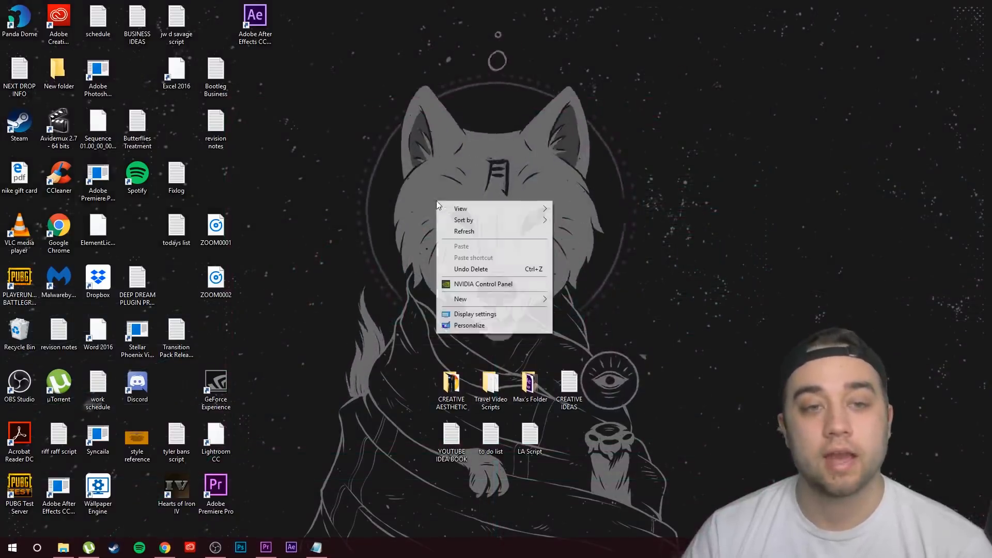
click(568, 300)
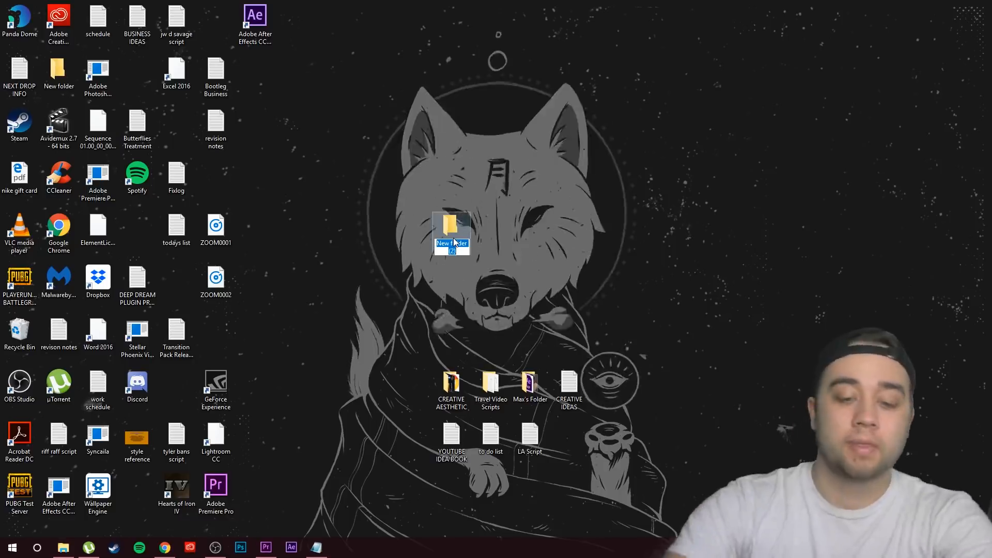
text(Google D)
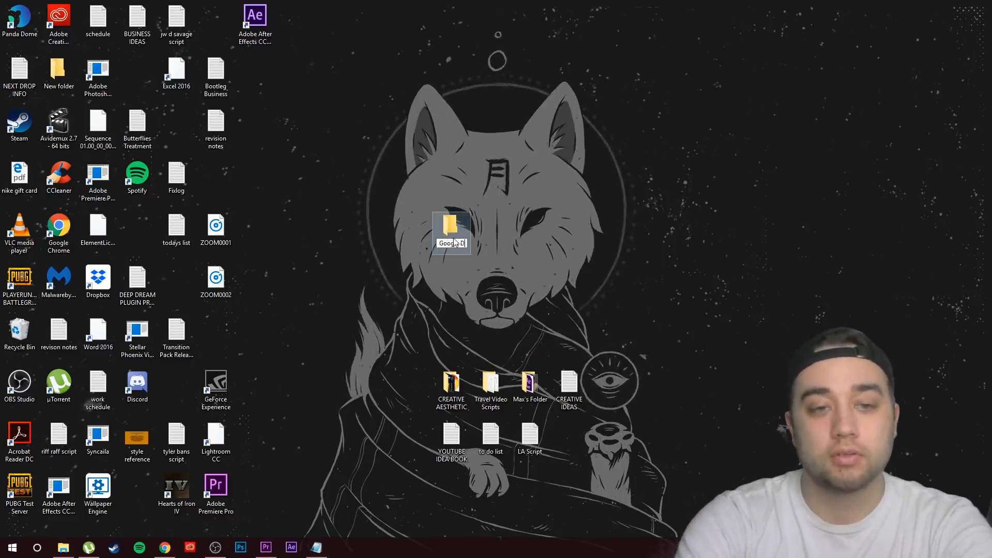
text(eep Dream)
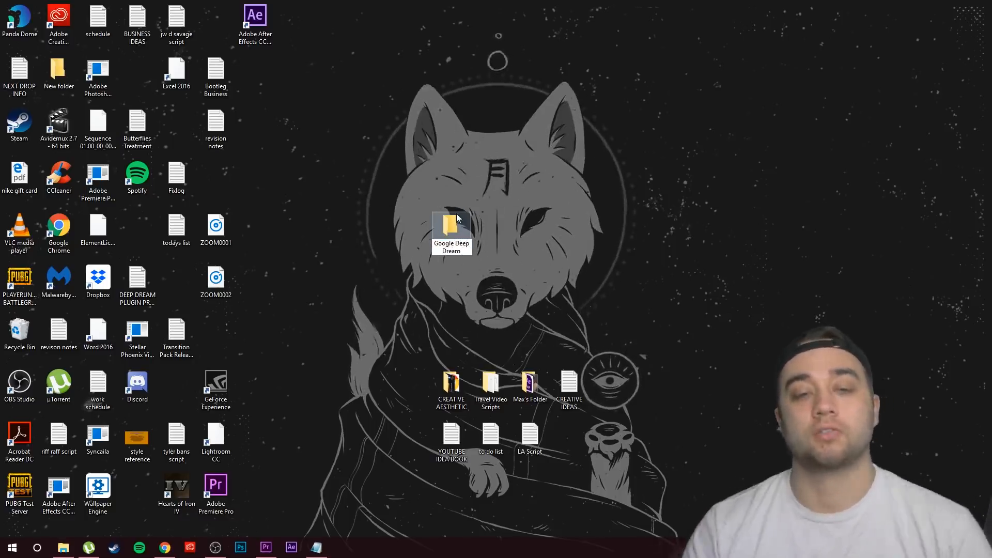
key(Return)
drag(454, 228, 504, 130)
click(817, 177)
click(454, 292)
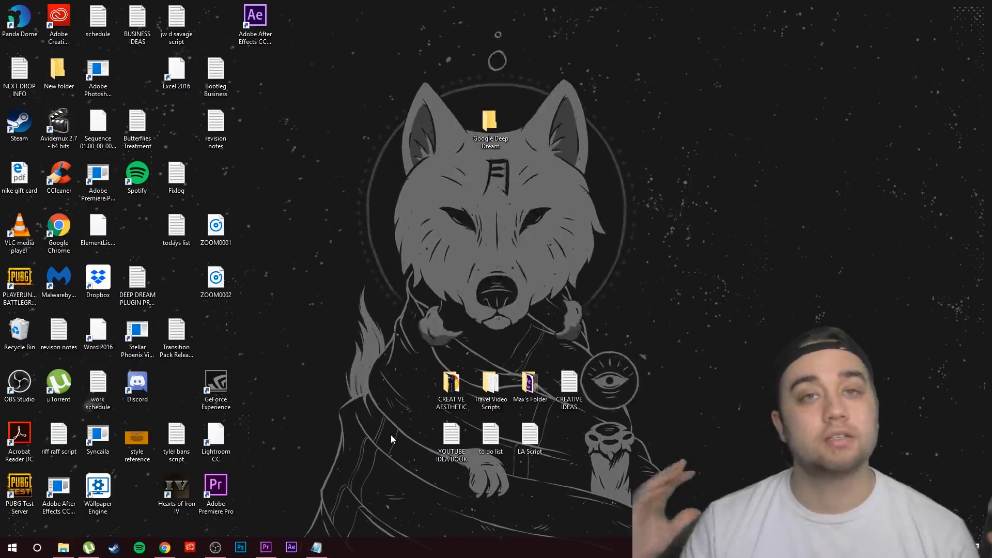
- Switch back to Premiere Pro and set up an export of the frame at 00:01:33:05, named 1, in JPEG format
click(266, 547)
key(equal)
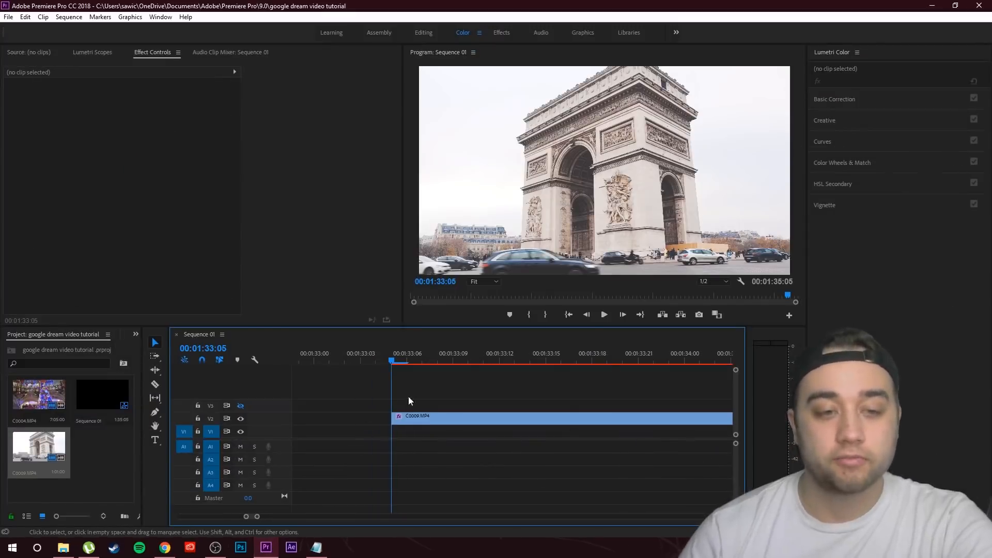
click(700, 314)
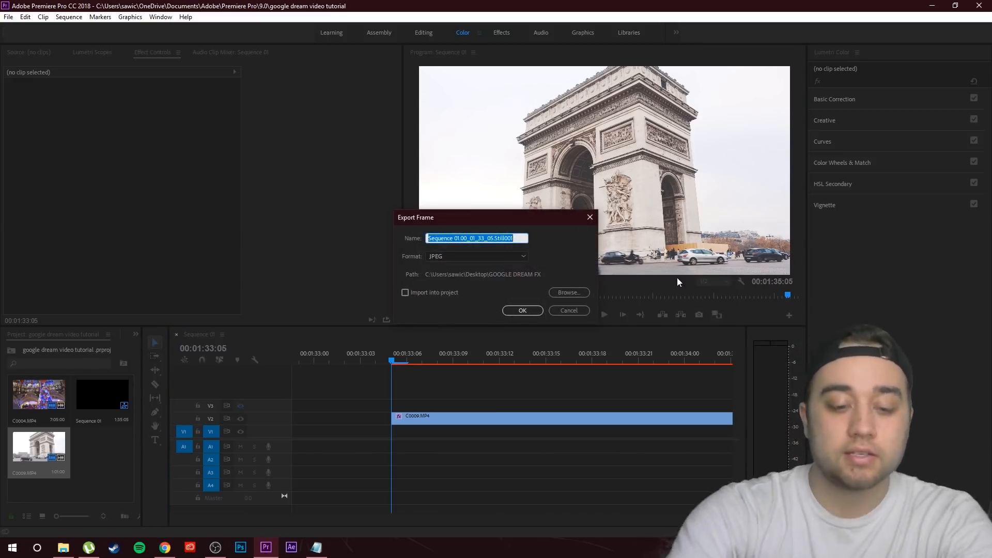
text(1)
click(517, 257)
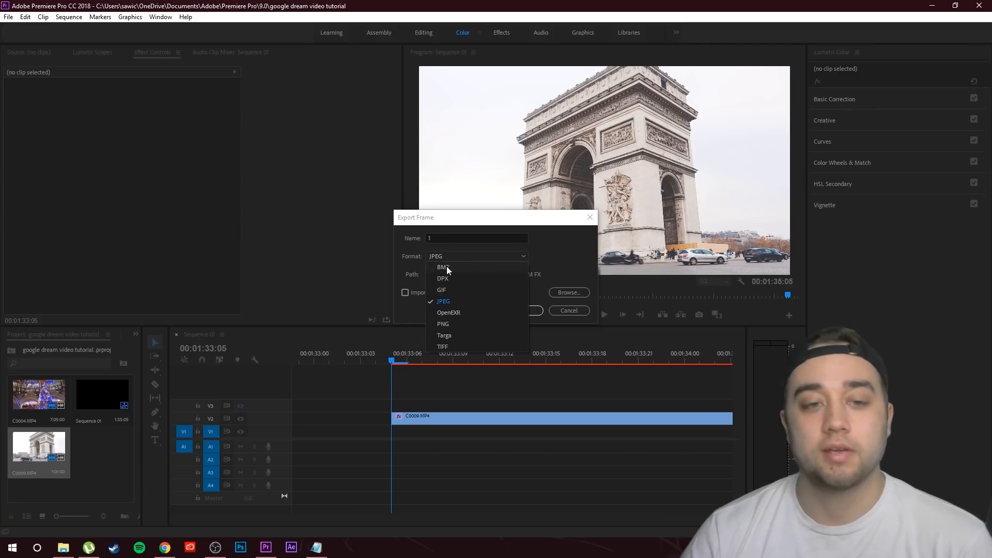
click(448, 305)
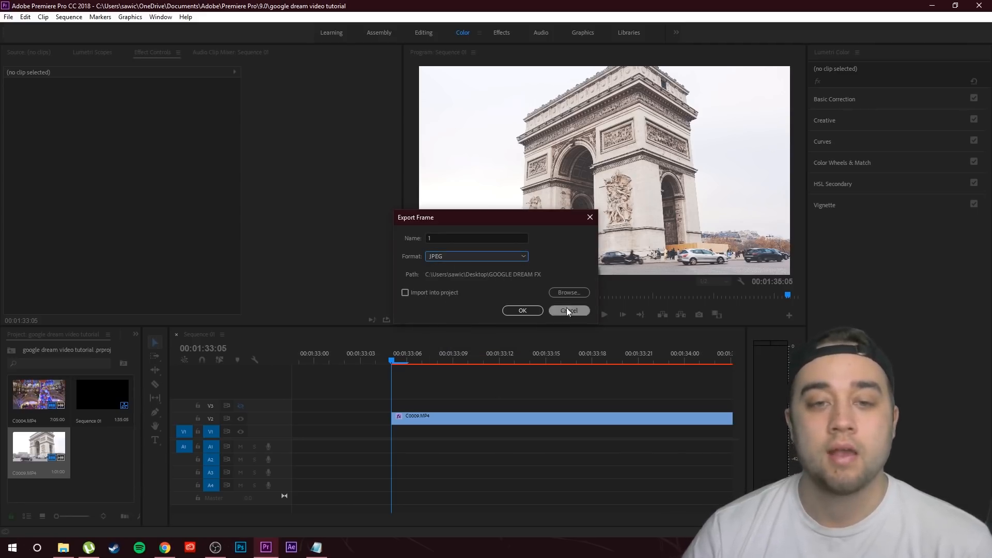
- Choose the desktop's Google Deep Dream folder as the destination and export the frame
click(567, 292)
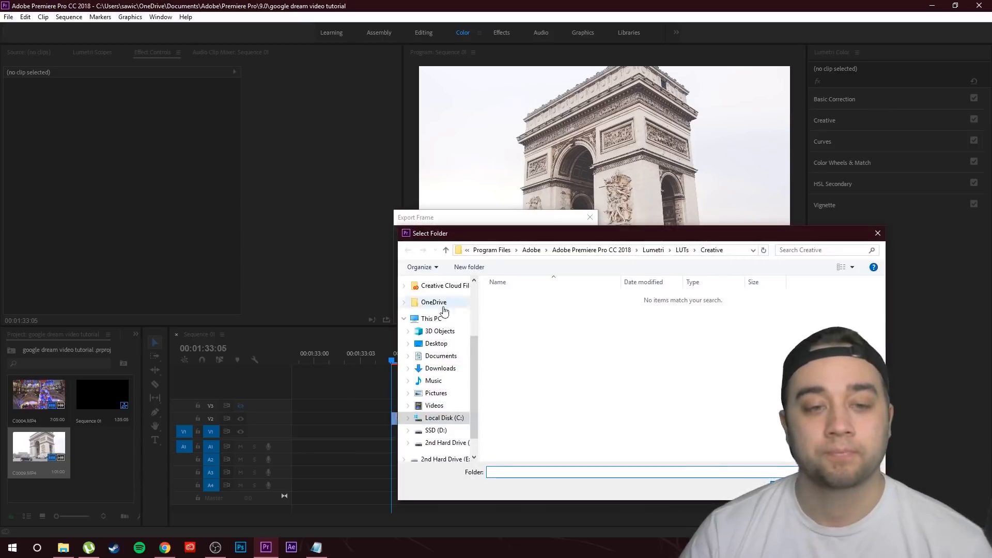
click(436, 345)
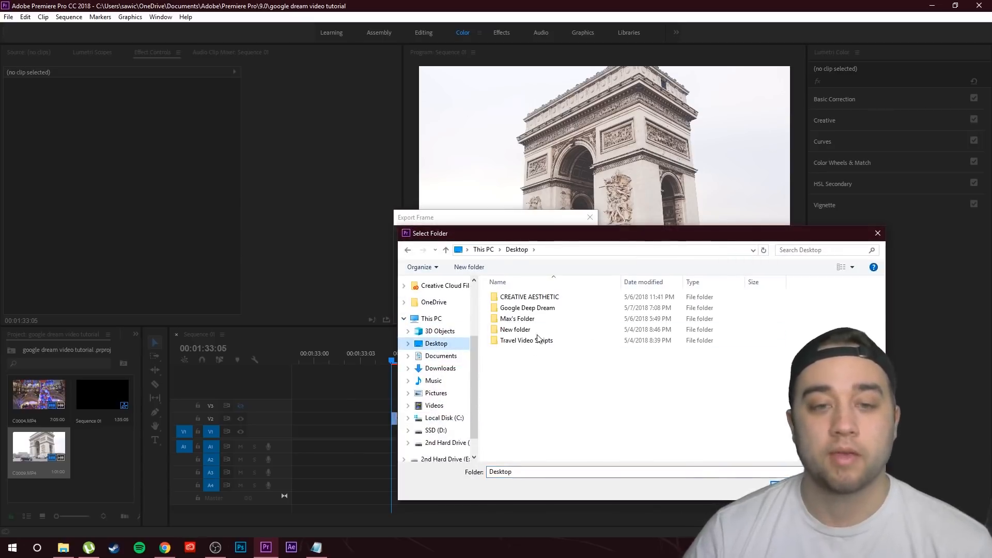
double_click(517, 308)
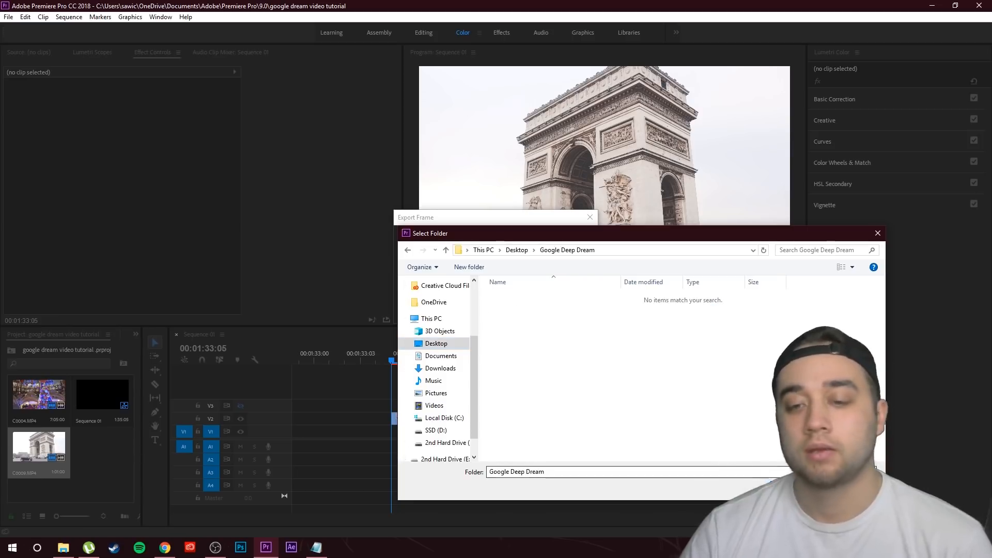
click(790, 486)
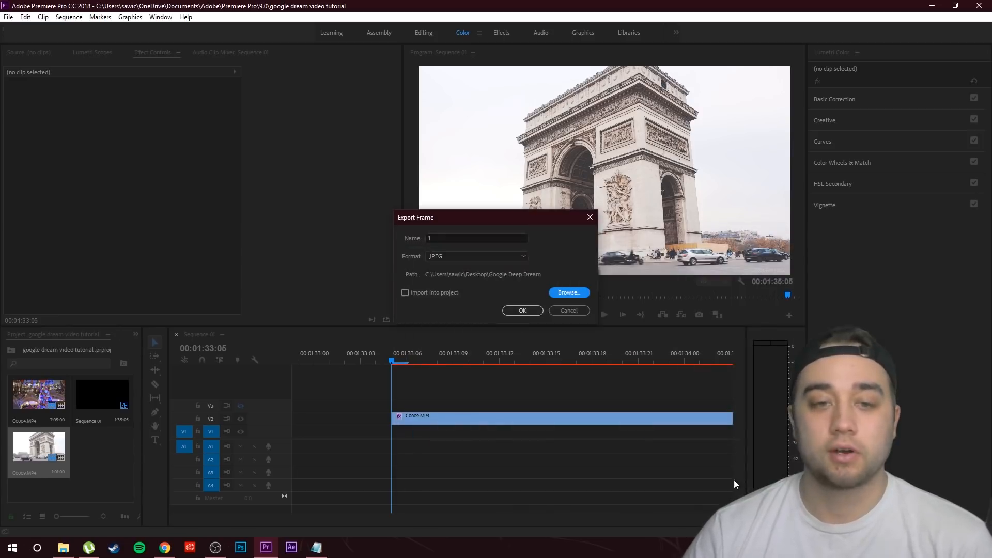
click(523, 311)
- Advance one frame to 00:01:33:06 and export it as a JPEG named 2
click(429, 420)
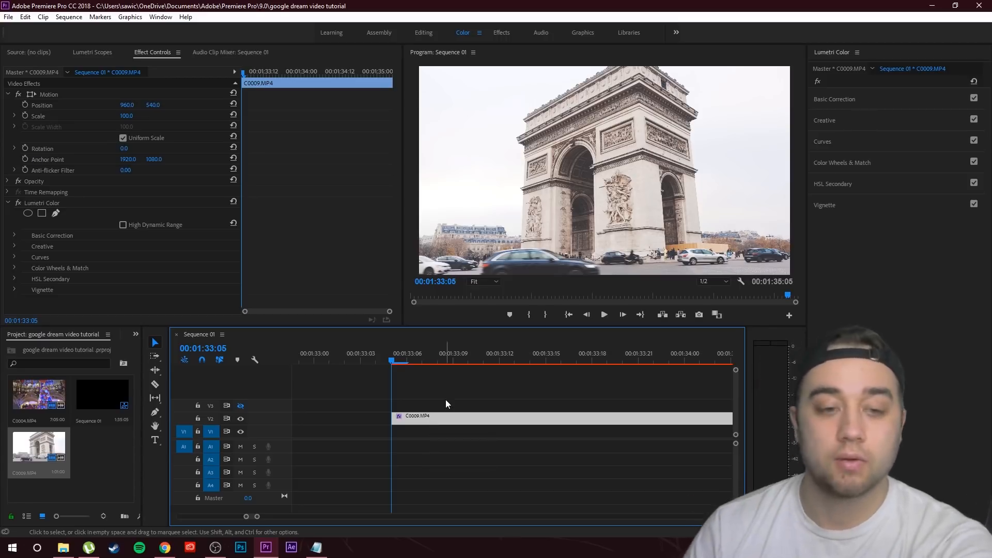
key(Right)
click(700, 314)
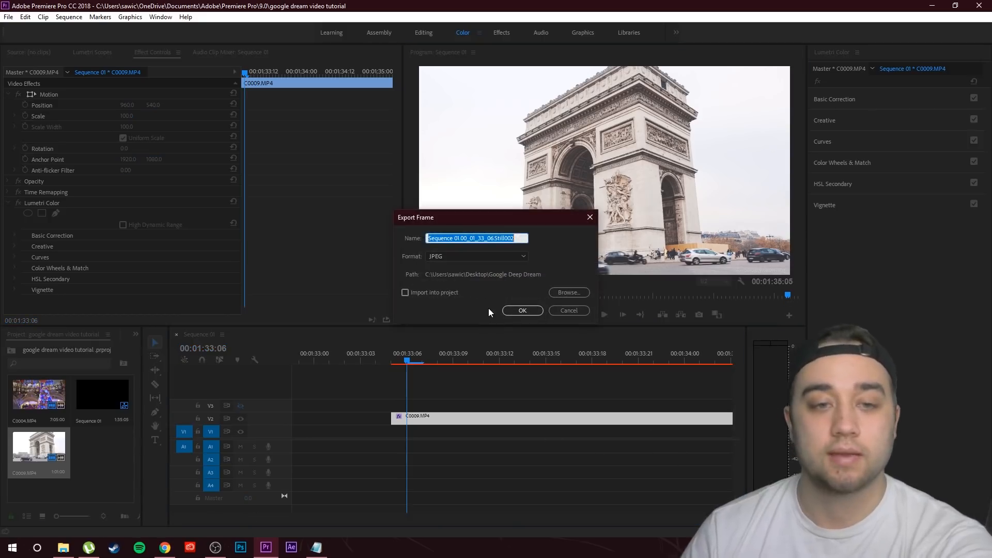
text(23)
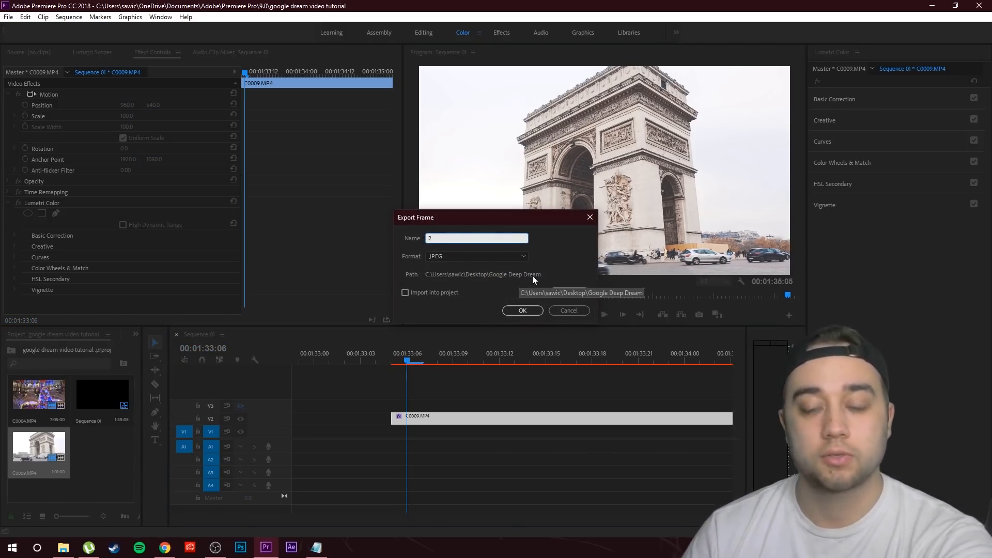
click(523, 310)
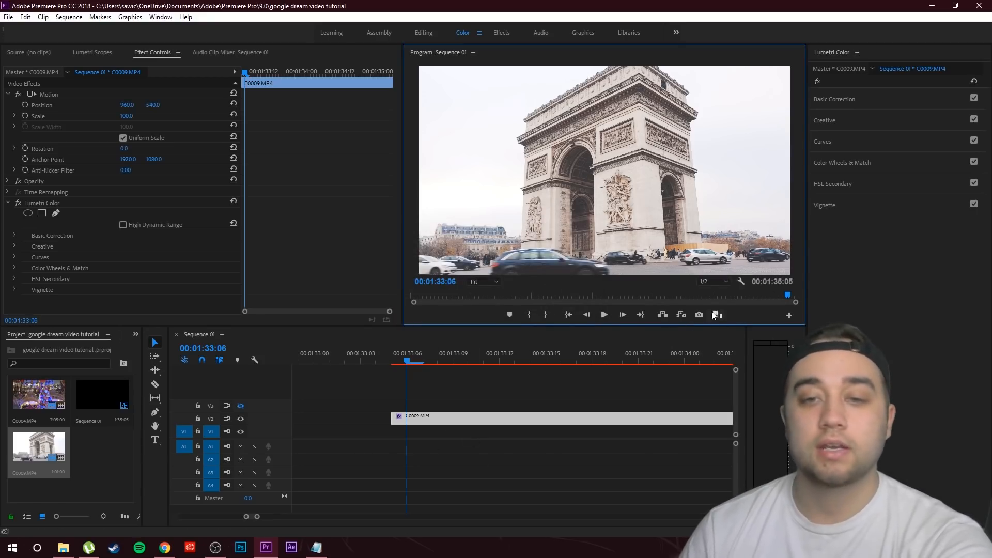
- Export the frame at 00:01:33:07 as a JPEG named 3, and capture the frame at 00:01:33:08 in the same way
key(Right)
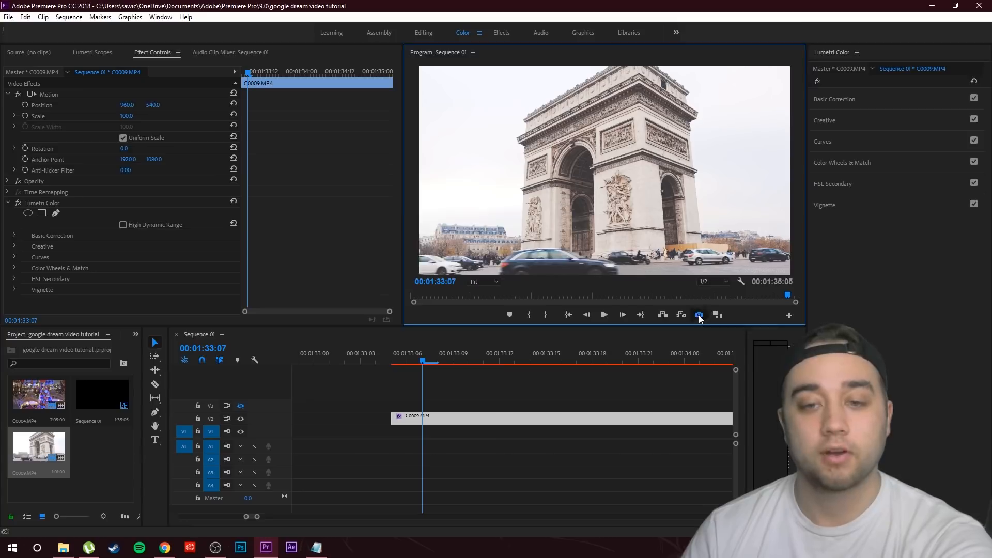
click(699, 315)
text(3)
click(526, 312)
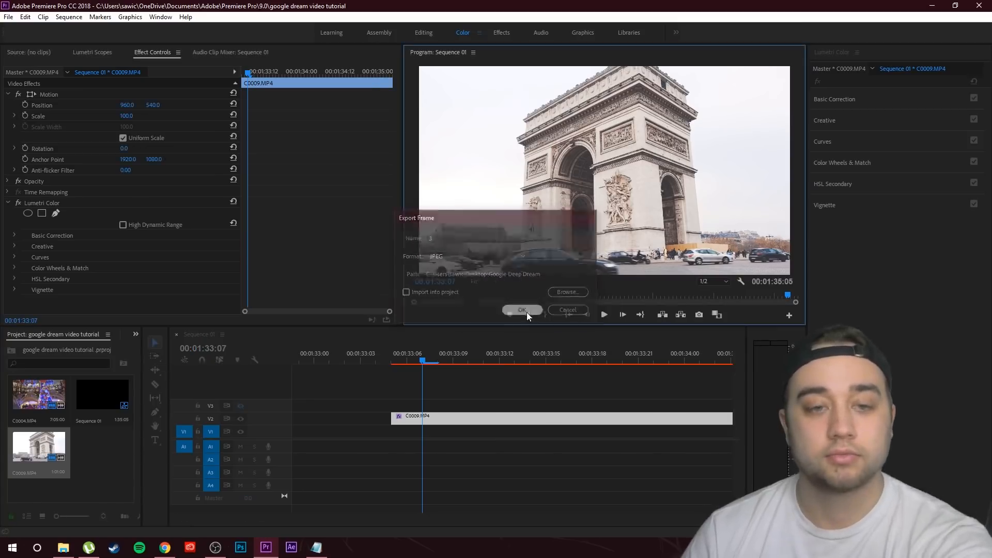
key(Right)
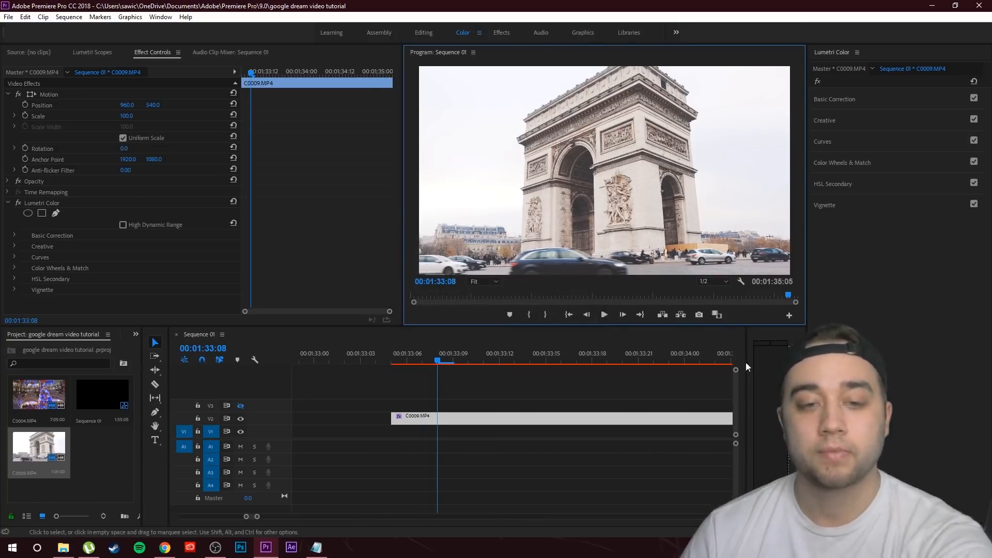
click(698, 315)
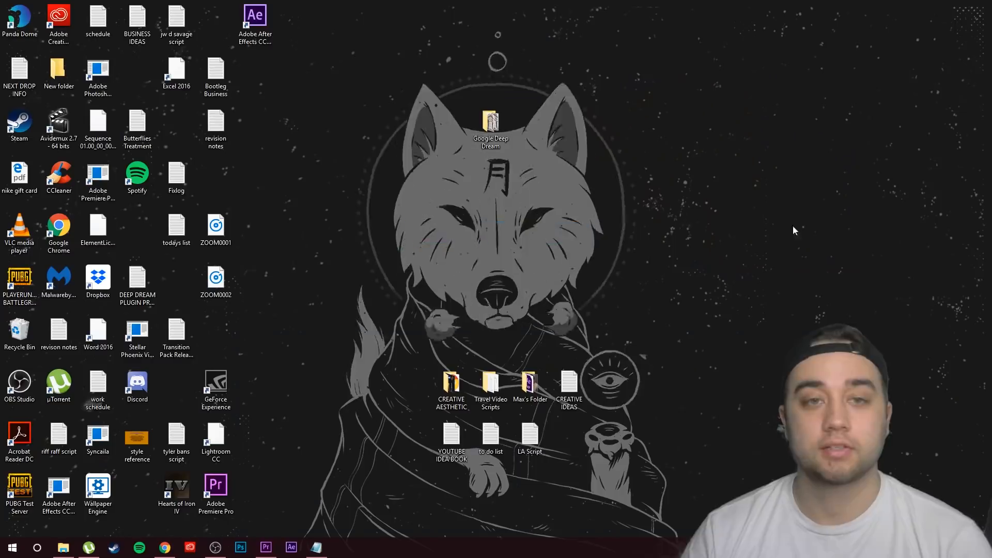
- Open the Google Deep Dream folder on the desktop and look through the exported frame images
click(487, 132)
double_click(487, 133)
scroll(483, 387, down, 2)
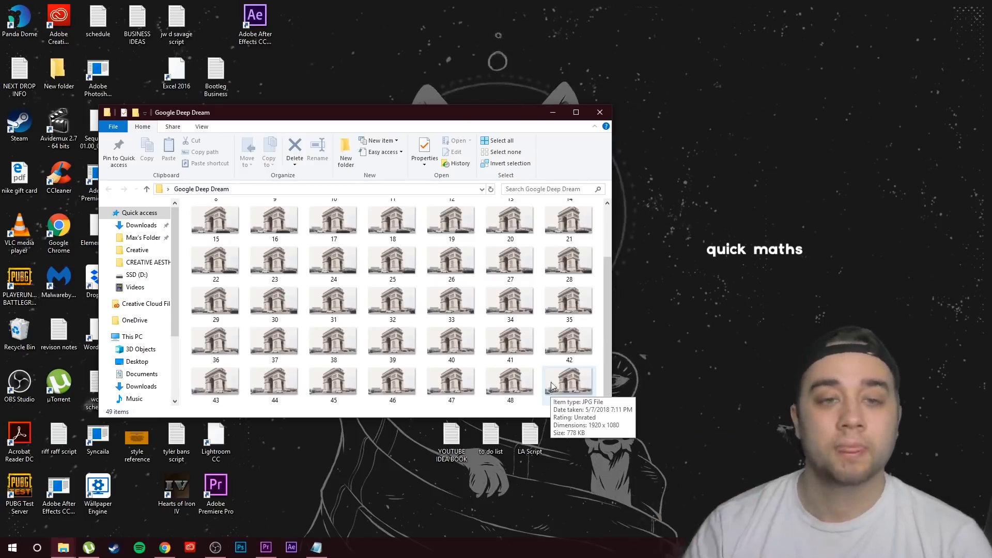
scroll(453, 319, up, 2)
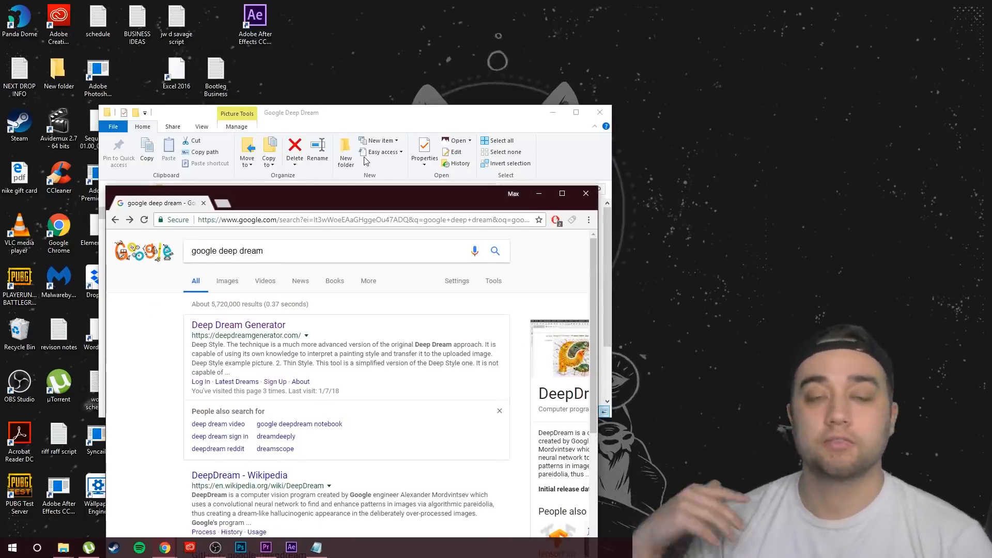
- Maximize the browser, open the Psychic VR Lab Deep Dream web interface from the search results, and preview its image file chooser
drag(383, 192, 383, 3)
scroll(220, 381, down, 2)
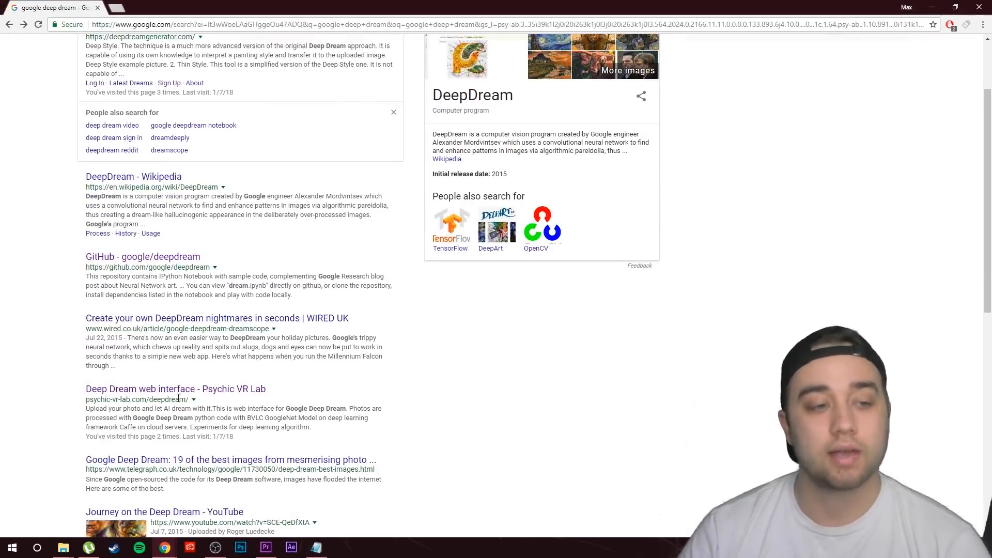
click(157, 391)
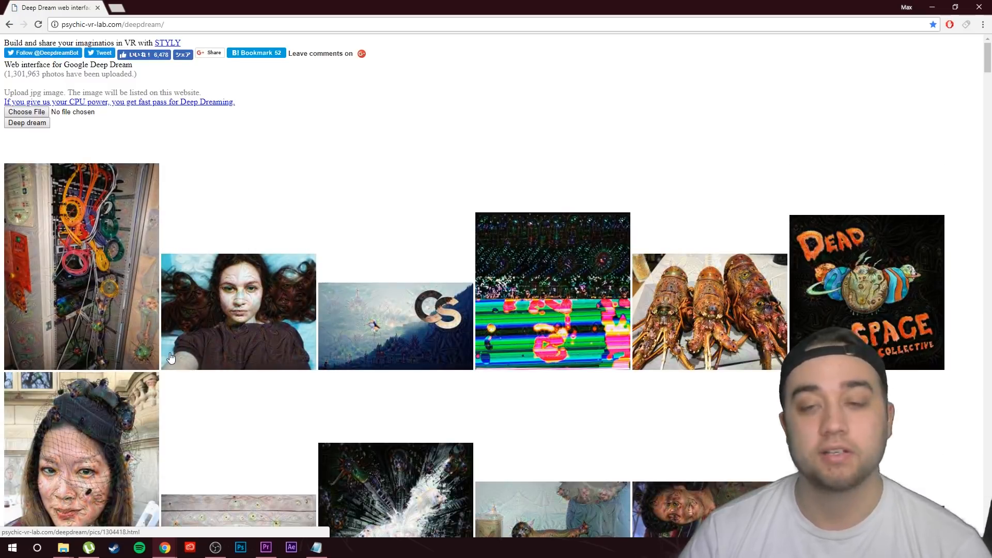
click(27, 111)
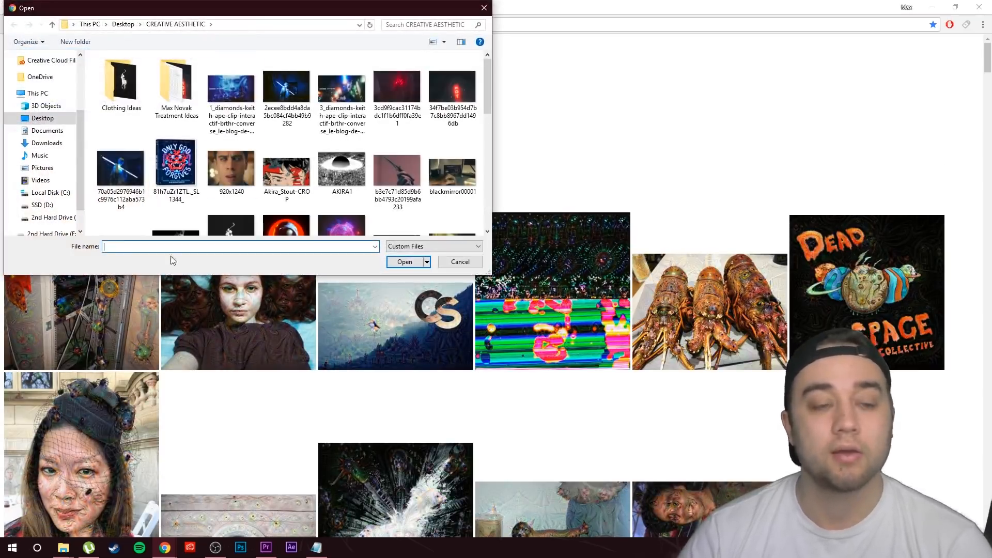
click(461, 263)
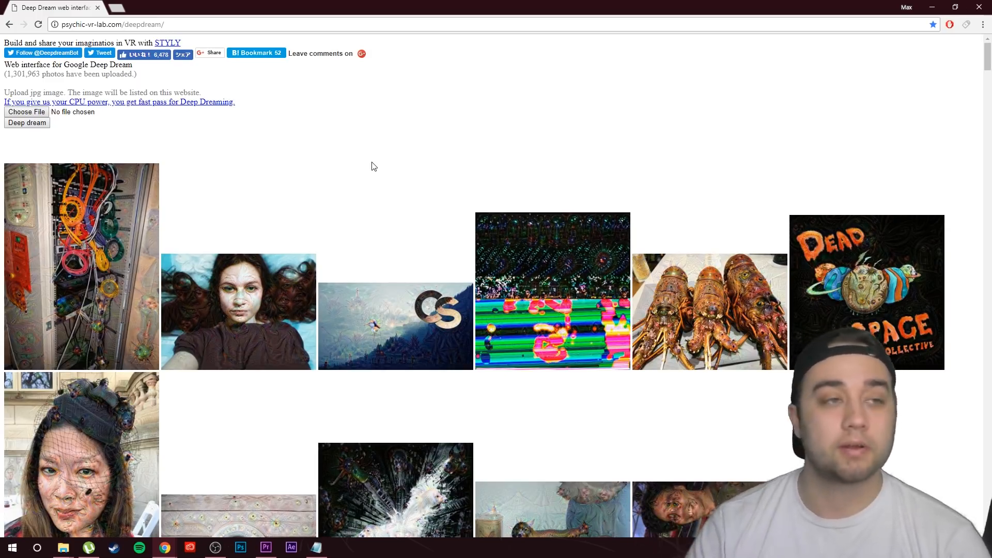
- Look over the Deep Dream Generator site and the fast pass offer on the Psychic VR Lab page
click(9, 24)
scroll(137, 155, up, 3)
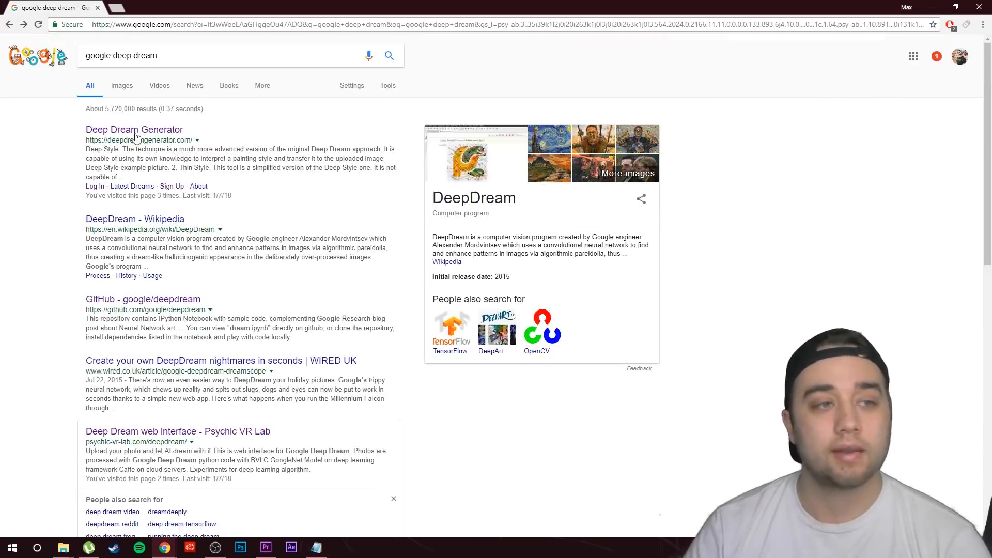
click(138, 127)
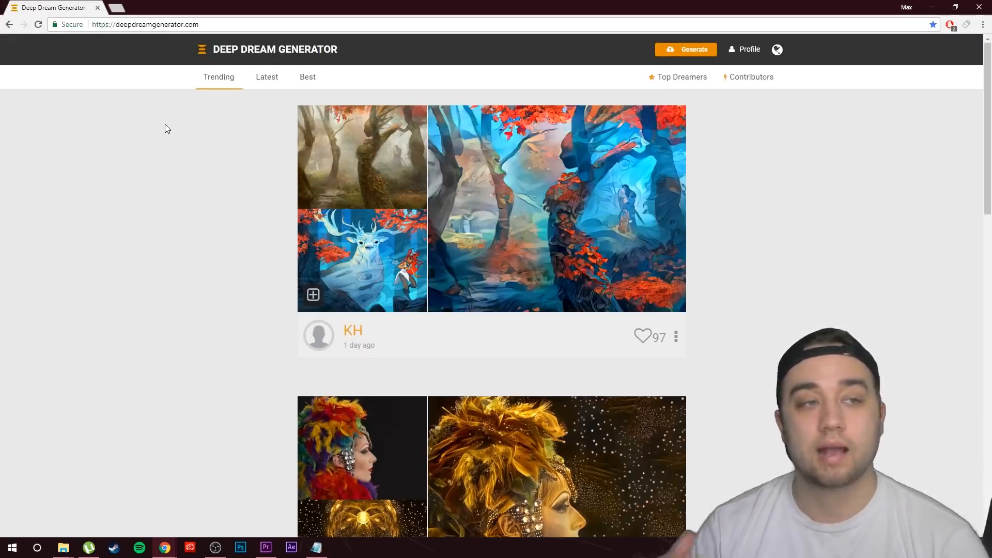
scroll(164, 202, down, 5)
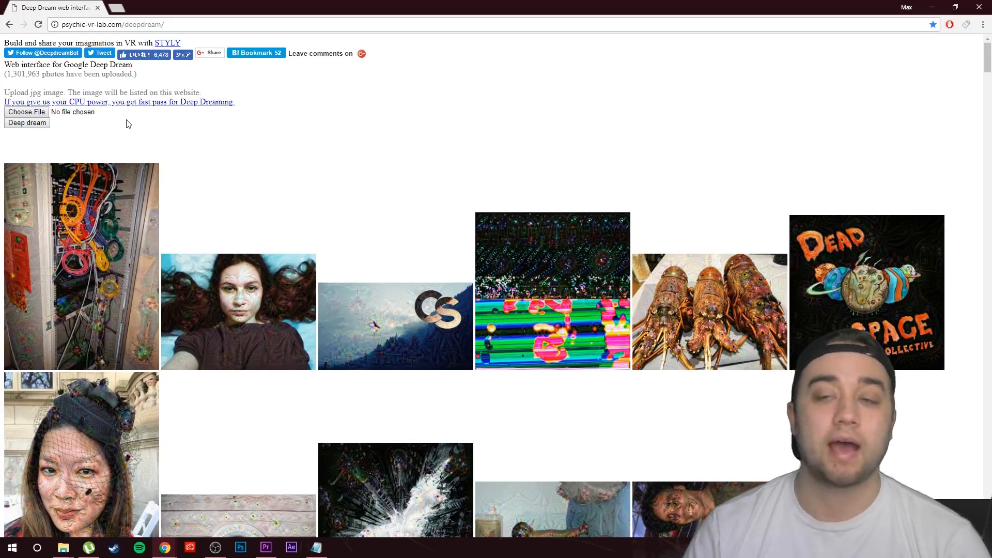
click(78, 103)
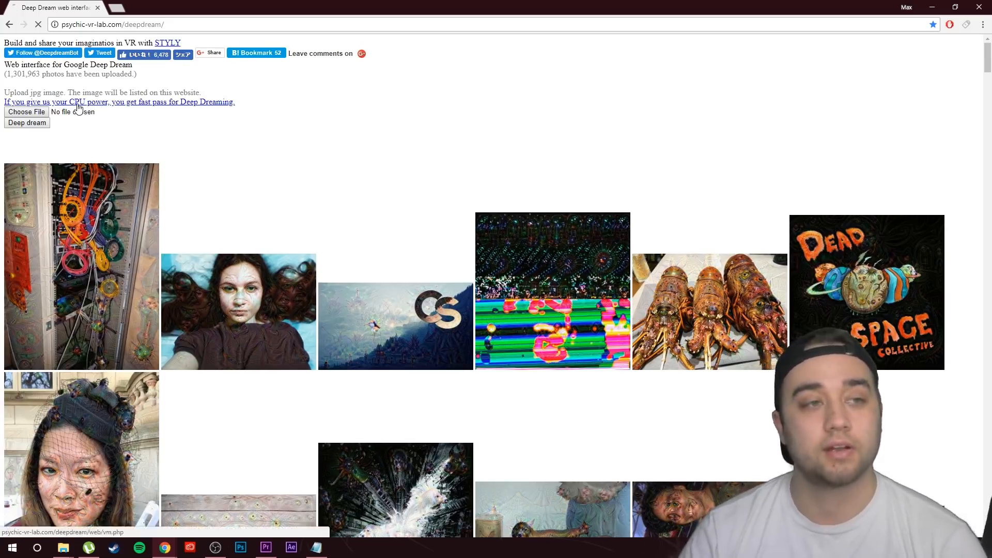
key(alt+Left)
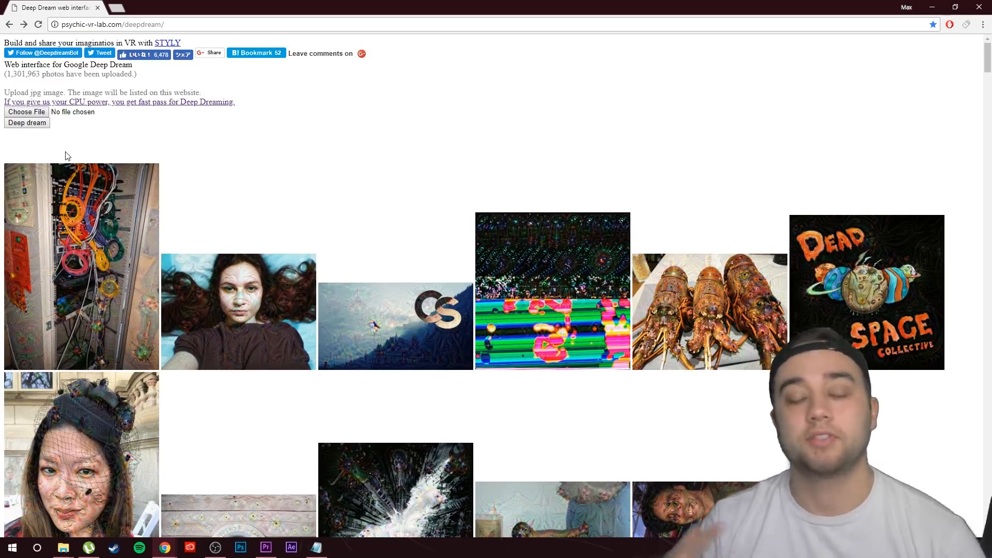
- Upload image 1 from the desktop's Google Deep Dream folder to the Deep Dream web interface for processing
click(46, 113)
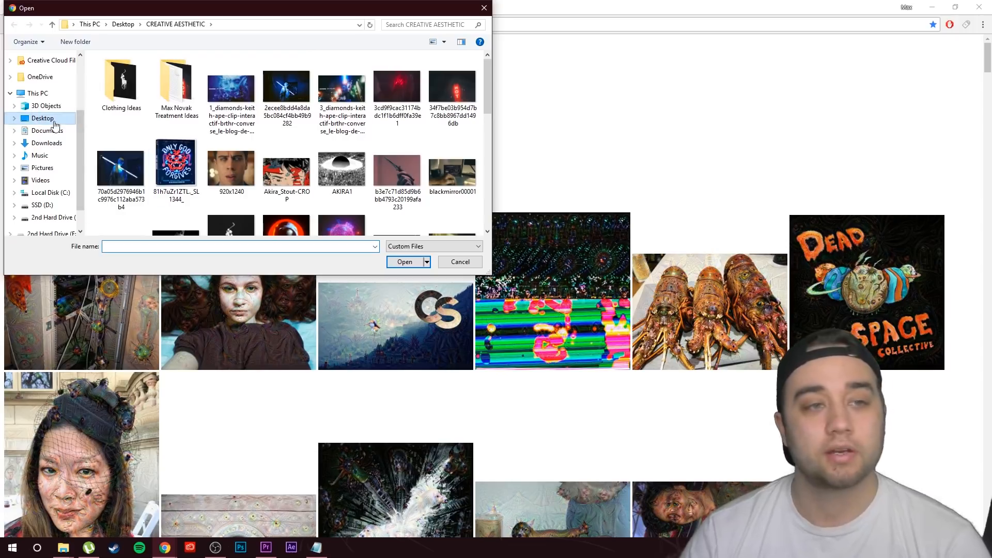
click(52, 125)
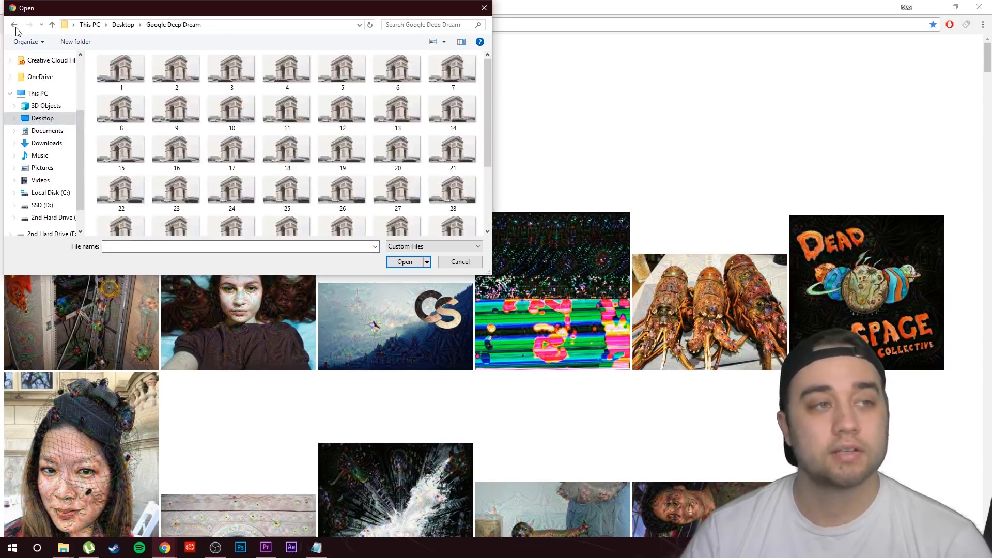
click(15, 26)
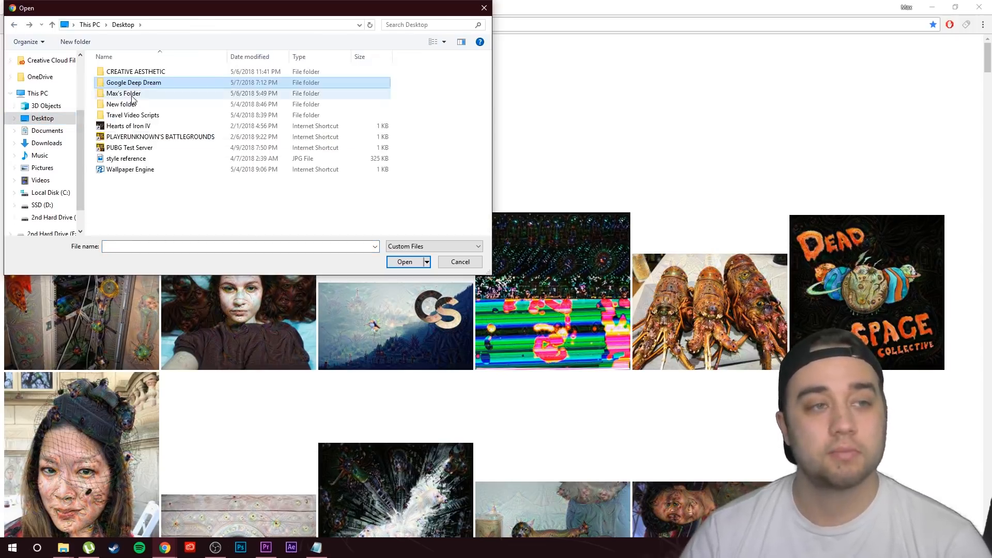
double_click(133, 83)
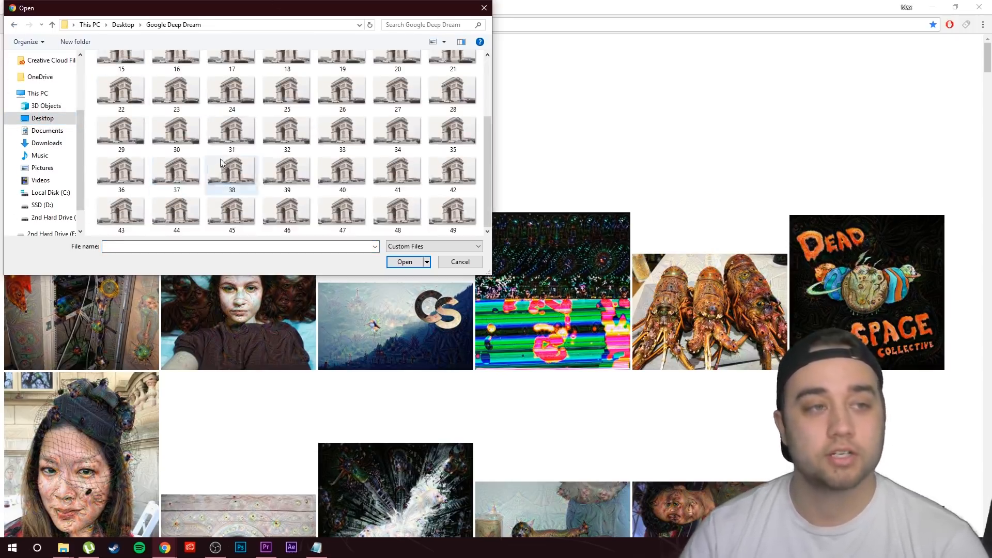
click(120, 58)
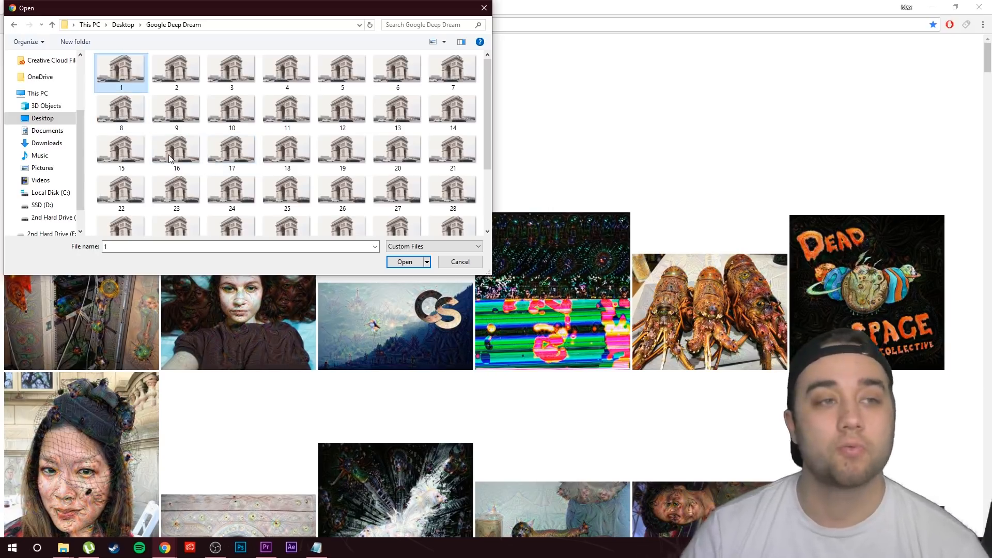
click(405, 262)
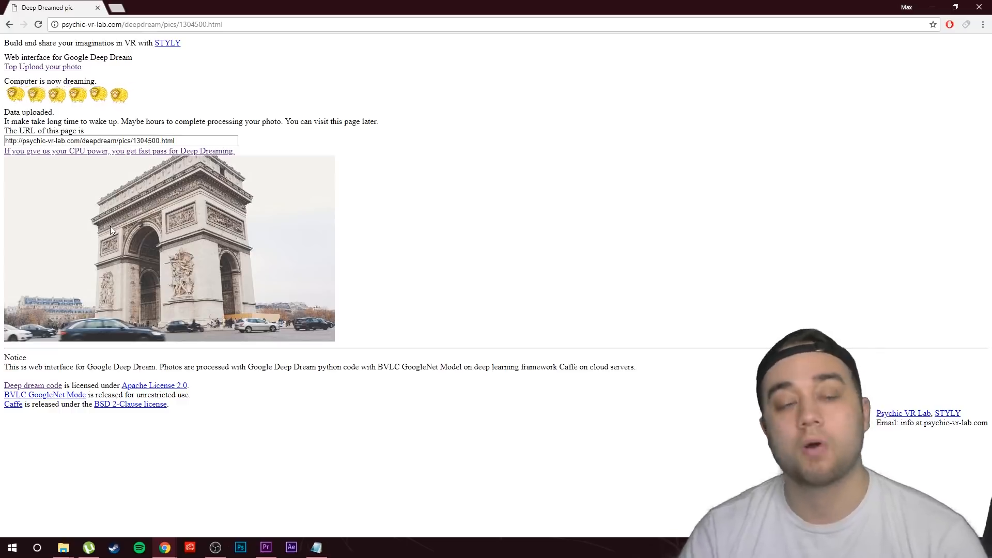
- Return to the photo upload page and choose image 2 from the Google Deep Dream folder for processing
click(52, 68)
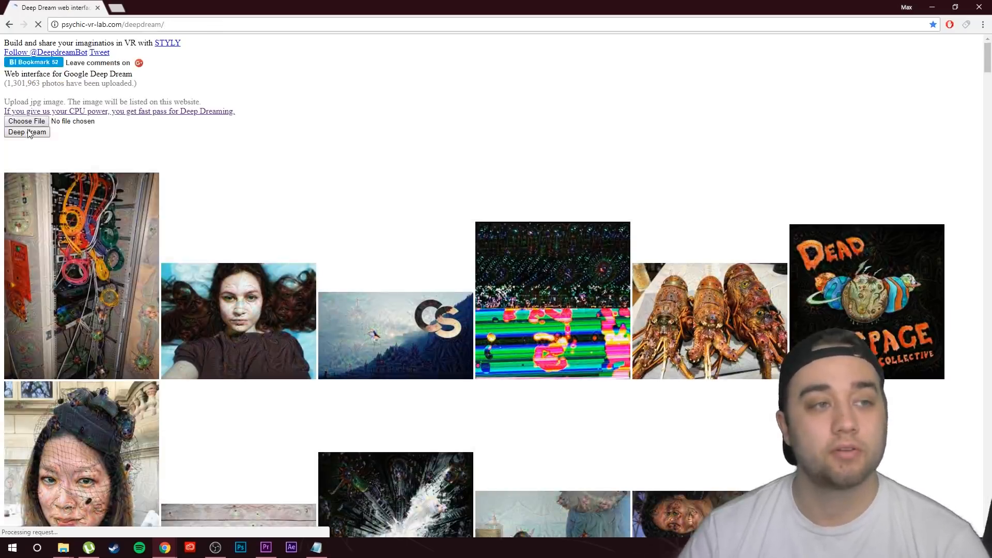
click(29, 120)
click(202, 101)
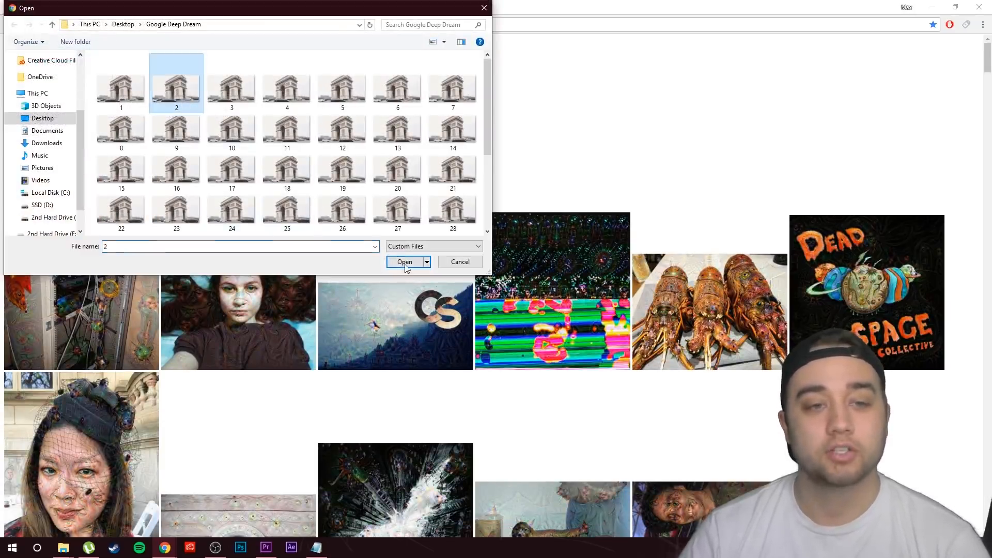
click(405, 263)
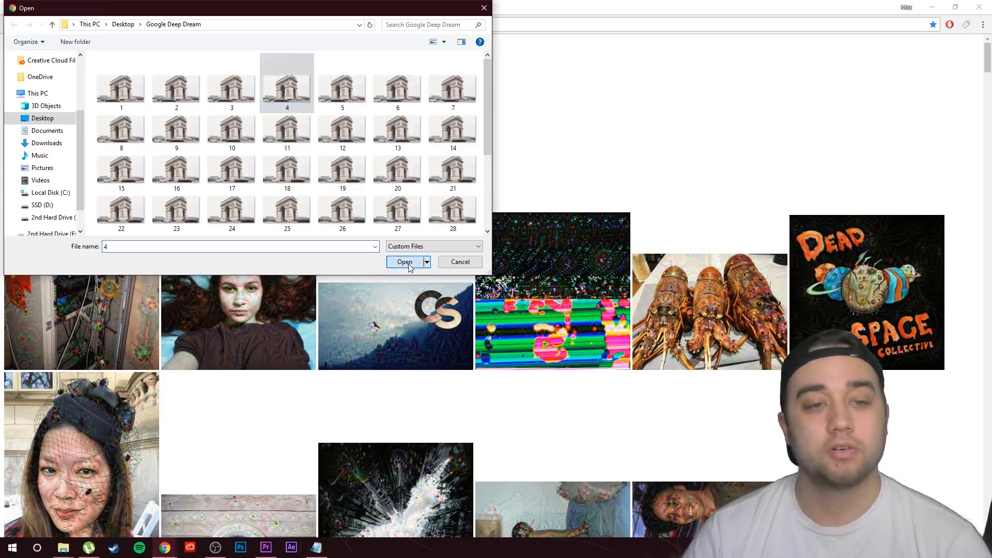
- Submit 4.jpg for deep dreaming and reopen the photo upload page
click(405, 263)
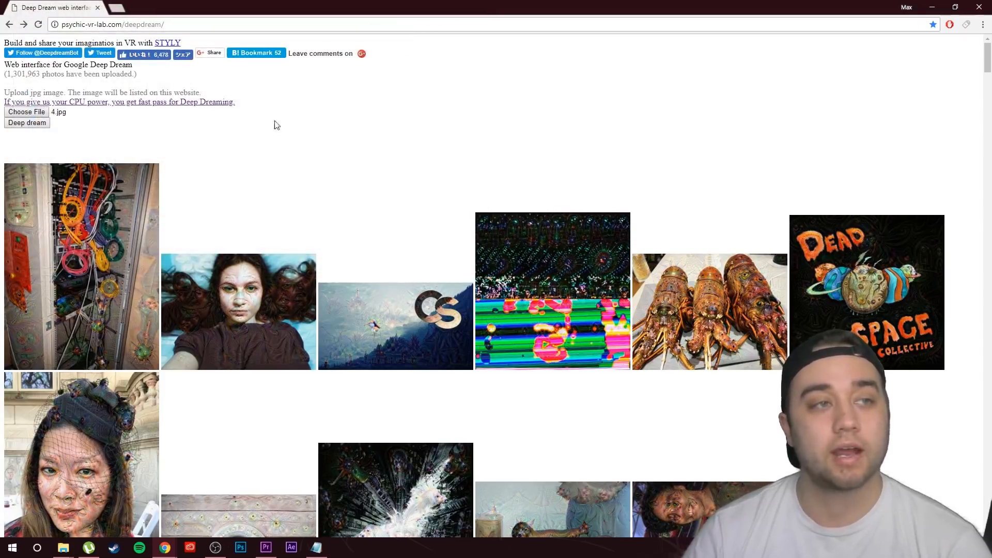
click(26, 122)
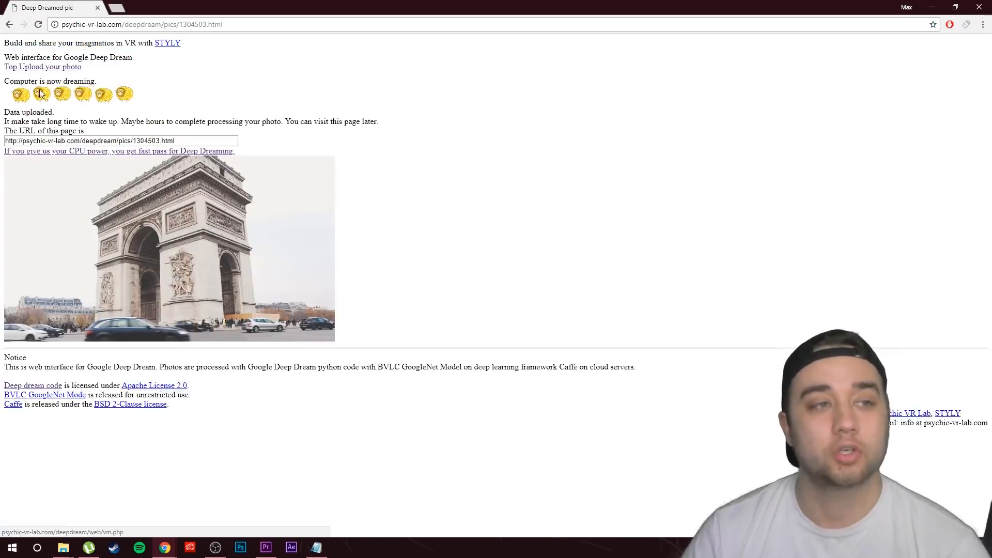
click(50, 67)
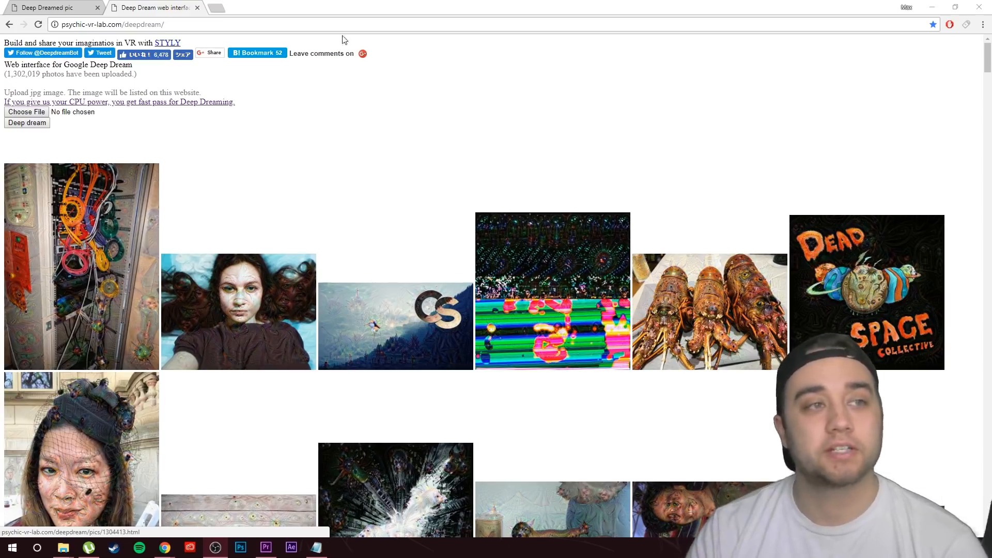
- Find the row of processed candy-display frames in the site's gallery and open its four images in separate tabs
scroll(73, 257, down, 2)
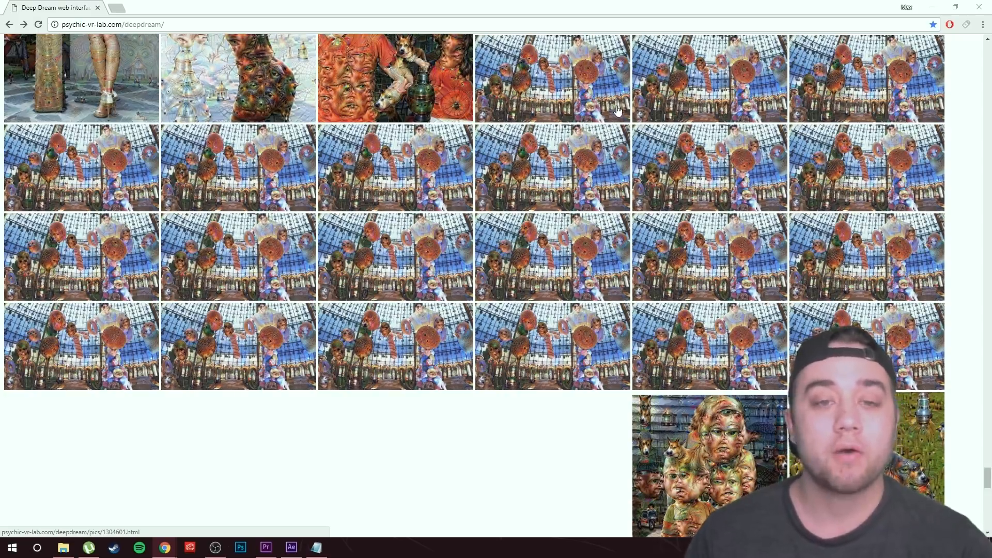
scroll(577, 200, down, 4)
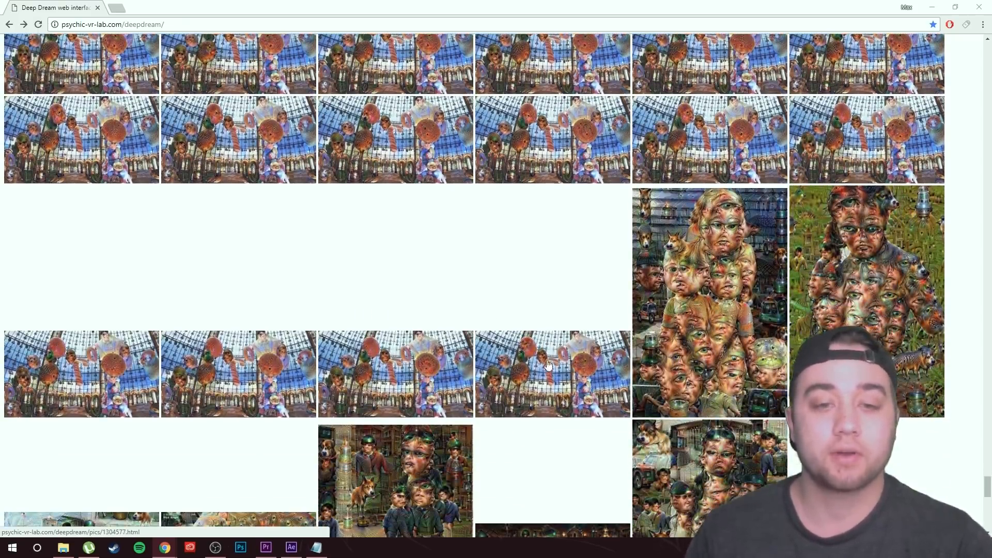
middle_click(571, 352)
middle_click(404, 396)
middle_click(259, 382)
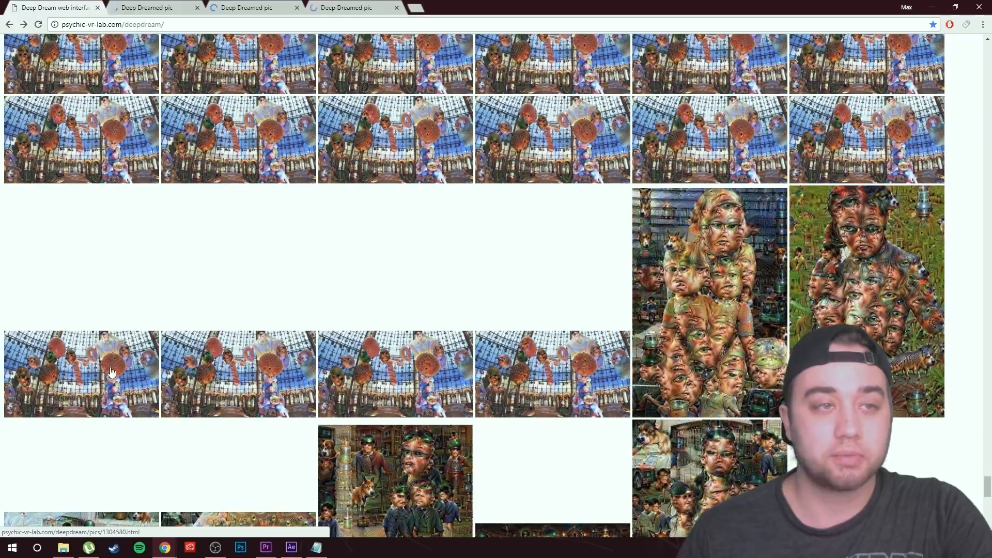
middle_click(82, 374)
click(184, 7)
right_click(149, 170)
click(170, 187)
scroll(345, 140, up, 5)
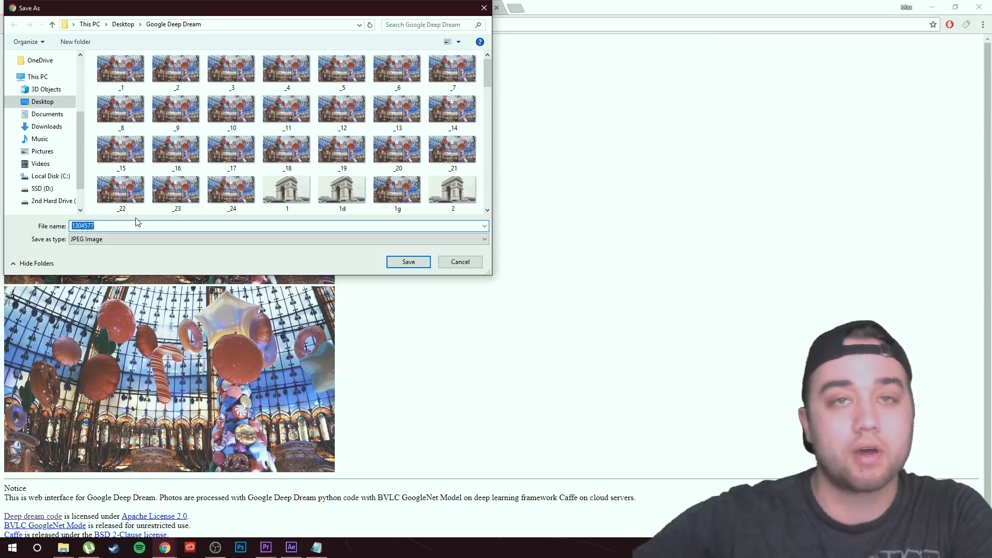
click(469, 265)
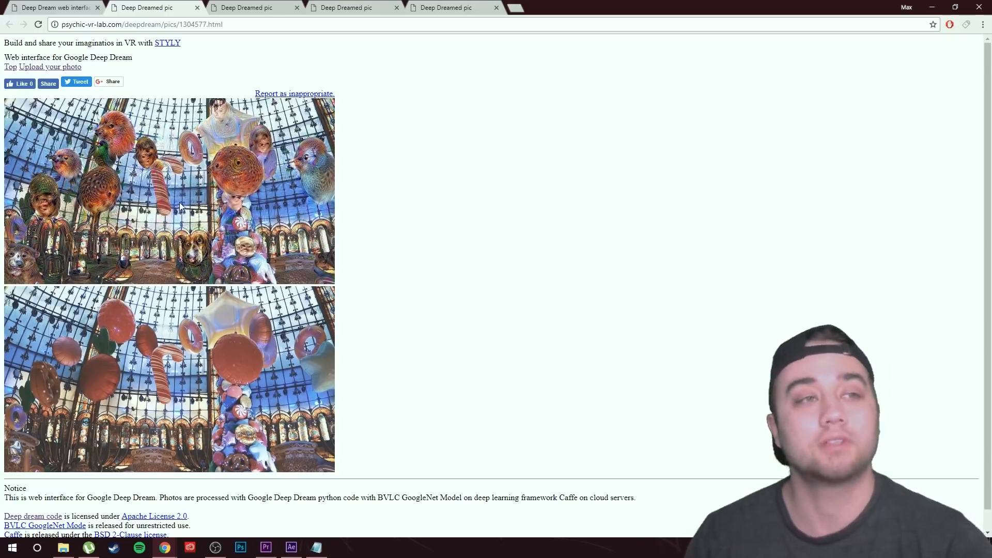
click(197, 8)
click(197, 9)
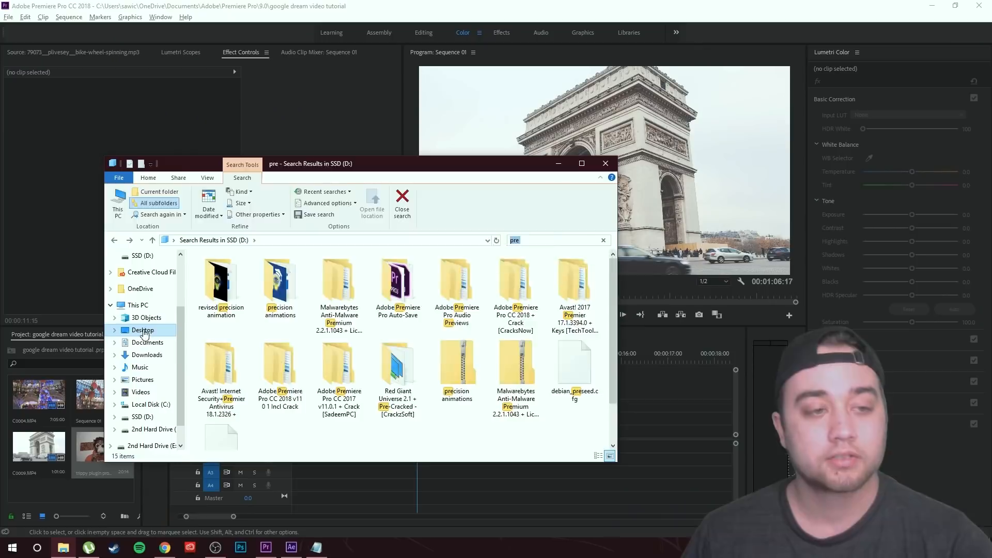
- Open the desktop's Google Deep Dream folder in File Explorer and place 1d.jpg on Premiere Pro's track V3, aligned with the start of the video clip
click(143, 331)
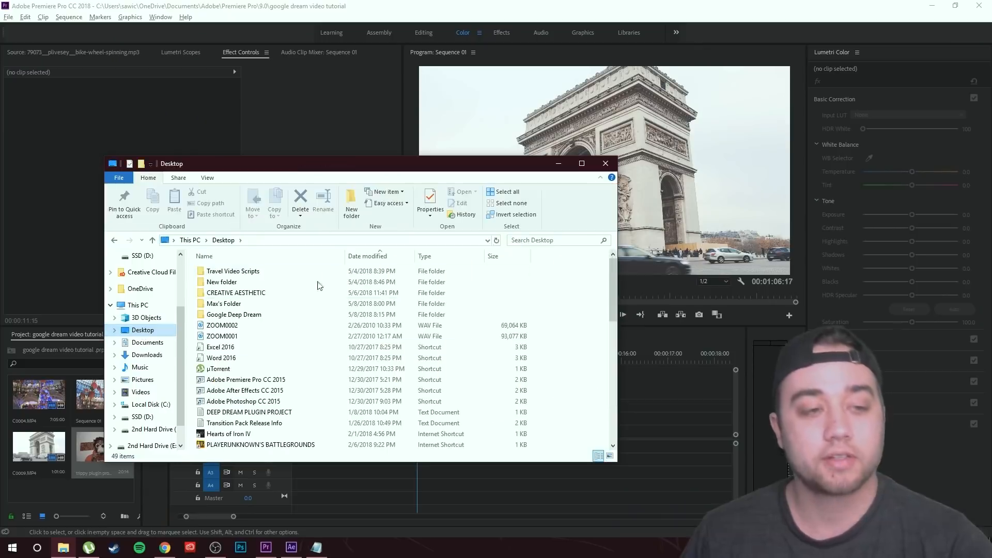
click(237, 318)
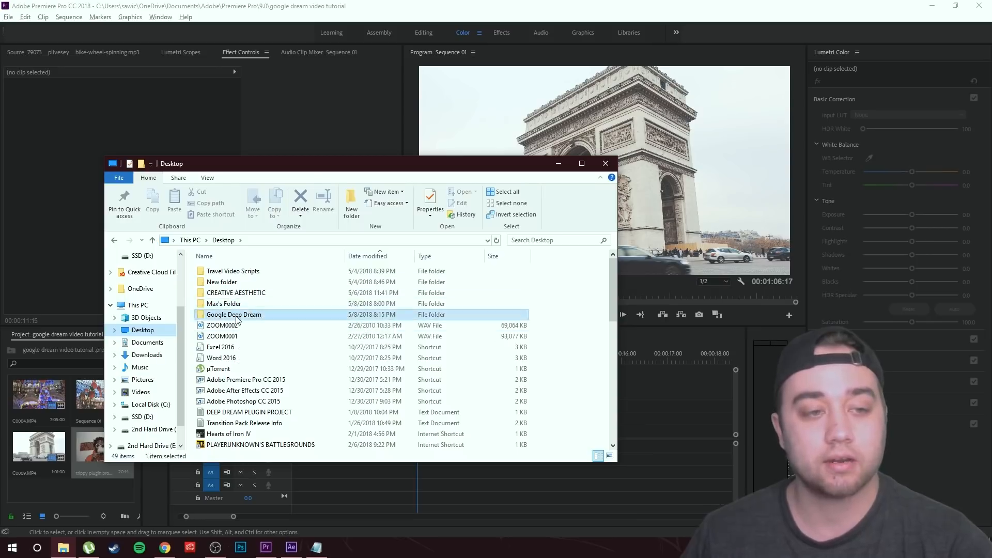
double_click(237, 316)
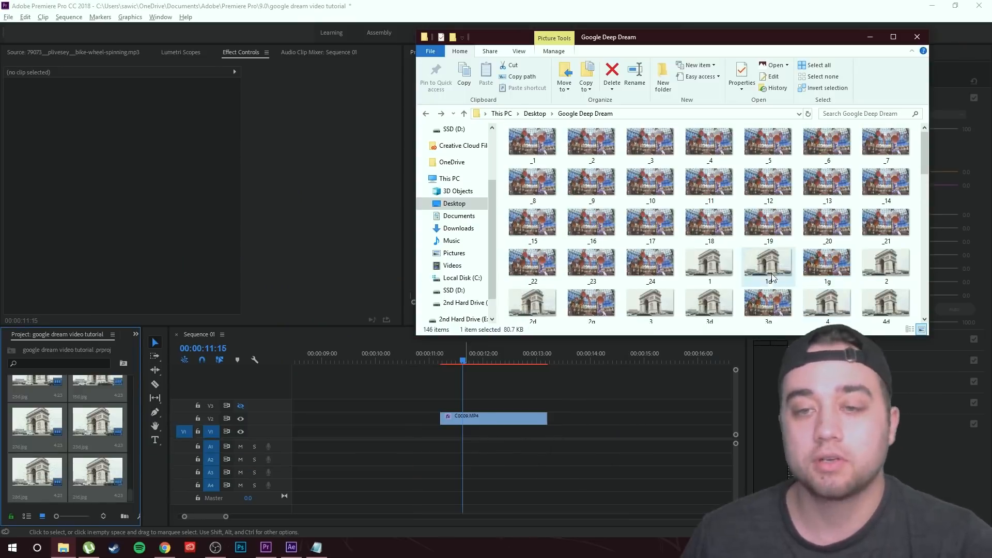
drag(773, 278, 446, 404)
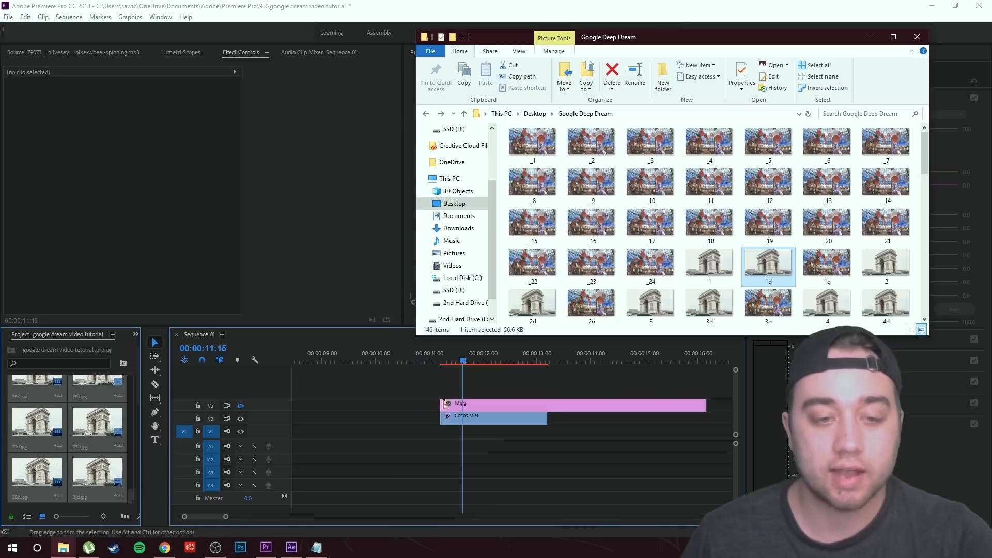
- Cut the 1d.jpg clip on track V3 one frame after its start, at 00:00:11:06
drag(464, 362, 442, 376)
scroll(430, 414, up, 2)
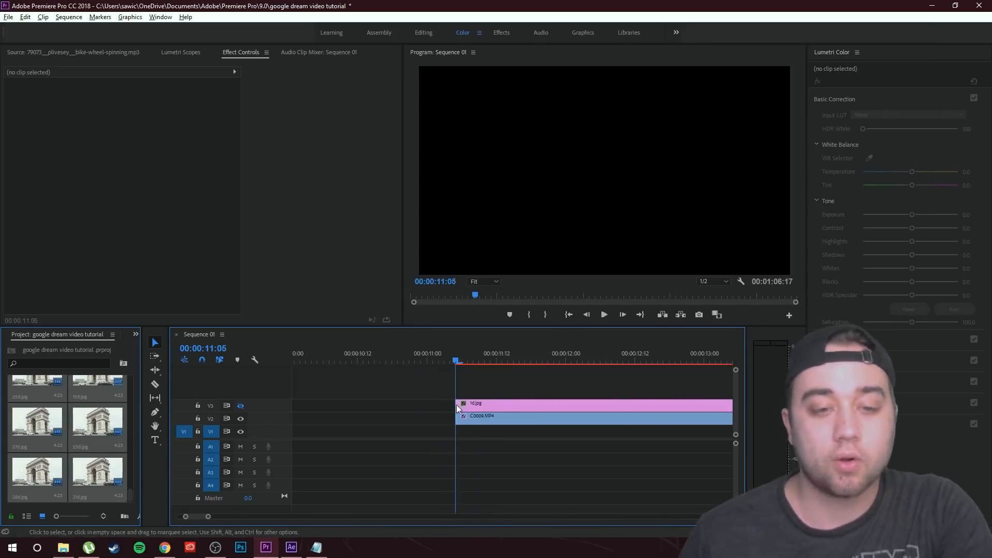
scroll(457, 404, up, 2)
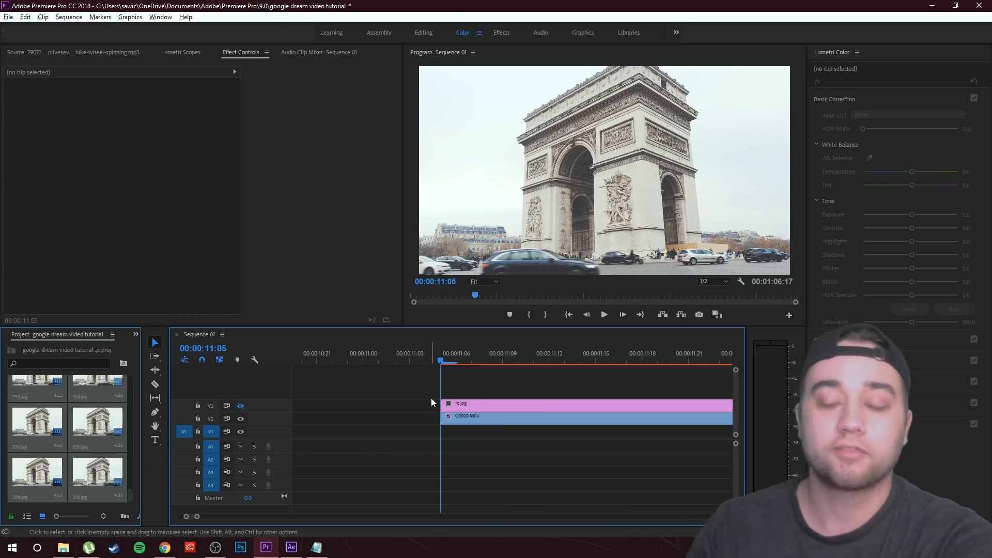
key(Right)
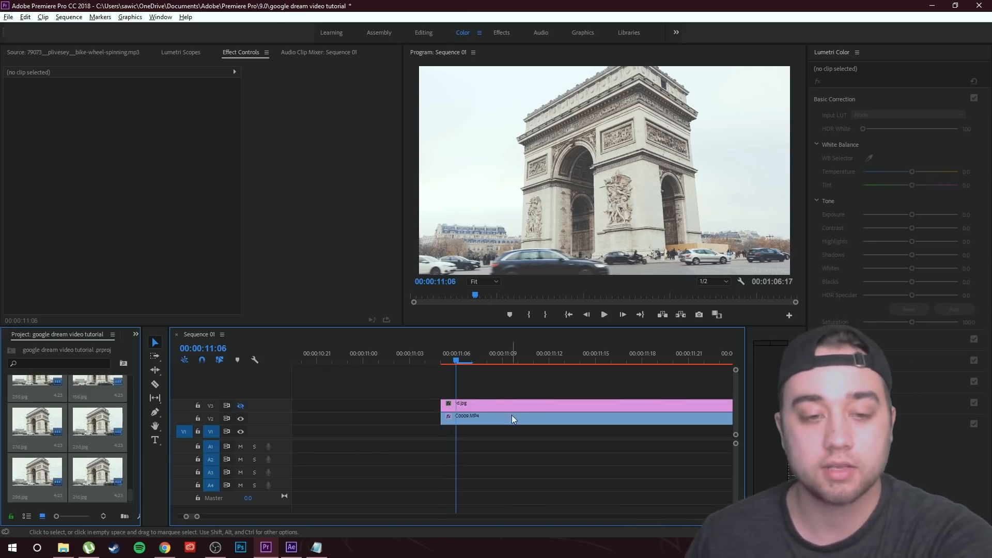
click(484, 408)
key(ctrl+k)
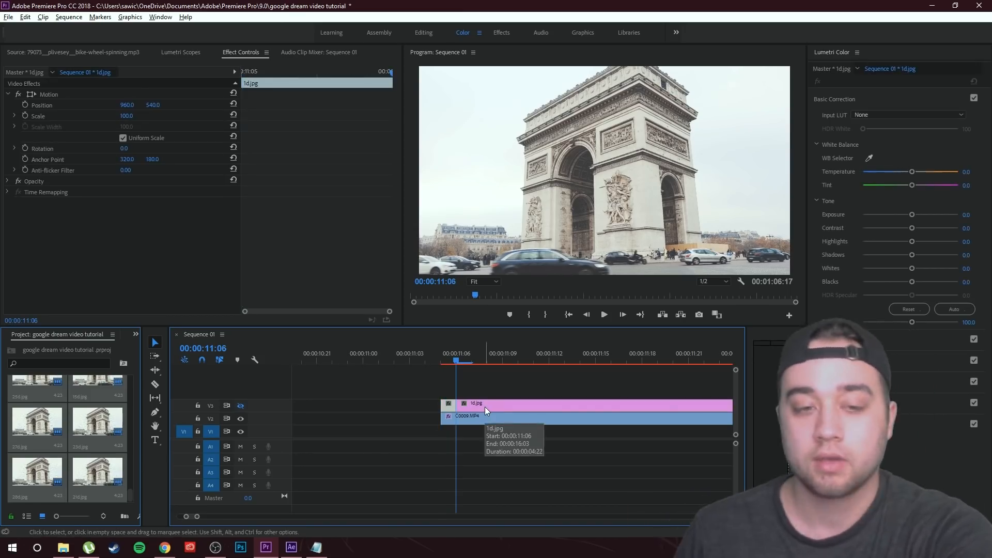
- Delete the rest of the 1d.jpg clip after the one-frame cut on track V3
click(485, 407)
key(Delete)
click(451, 364)
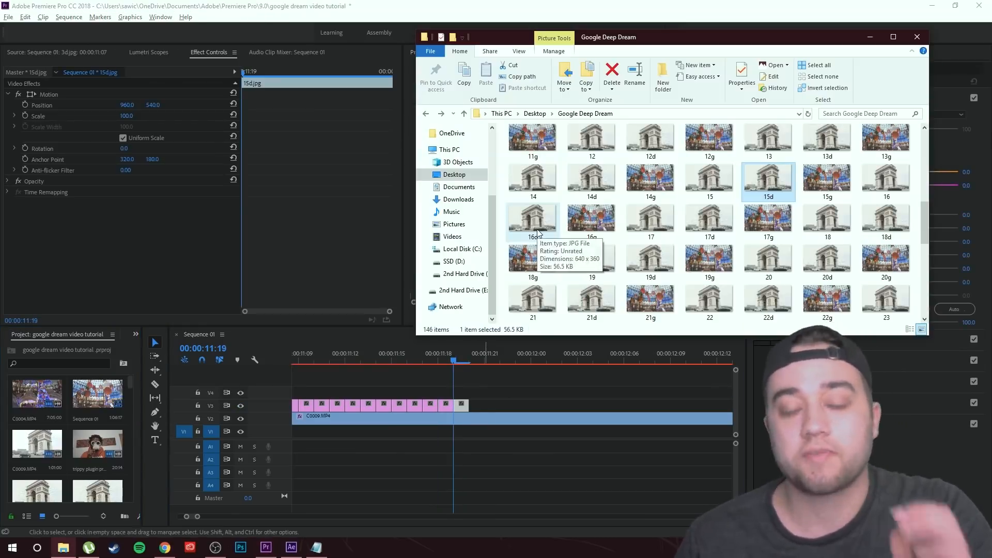
- Place 16d.jpg from the Google Deep Dream folder directly after 15d.jpg on track V3 and trim it to one frame
drag(534, 231, 472, 405)
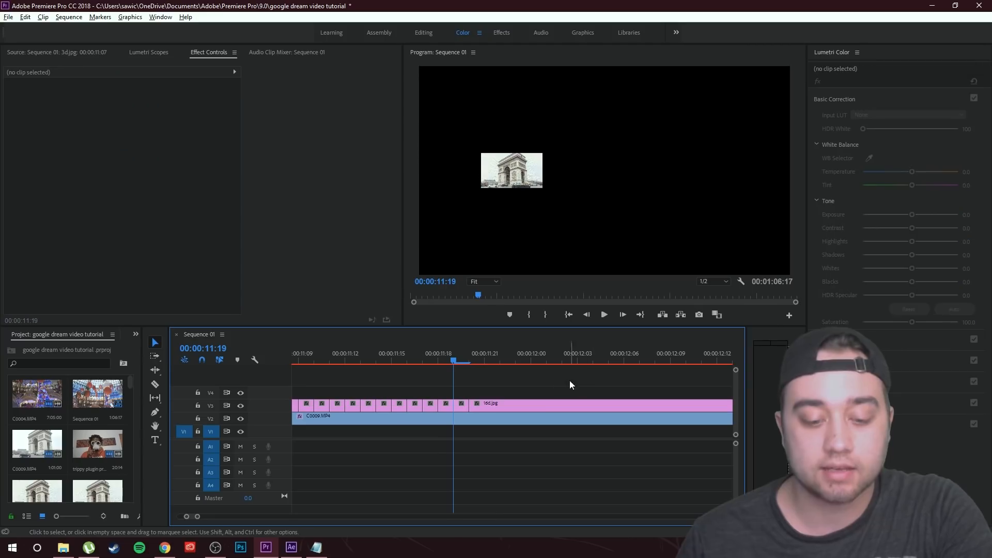
key(c)
click(485, 405)
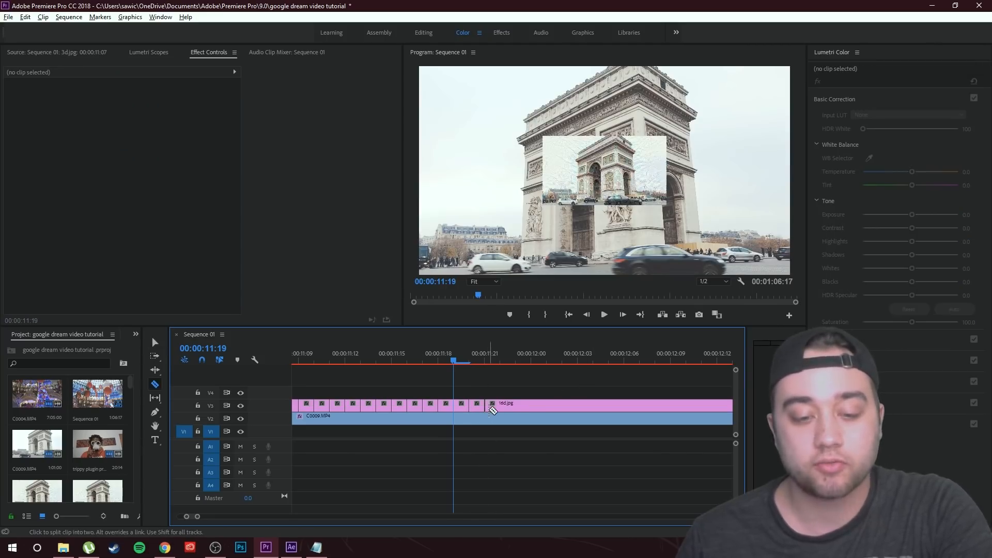
key(v)
click(507, 407)
key(Delete)
- Place 17d.jpg from the Google Deep Dream folder directly after the 16d.jpg frame on track V3
click(63, 549)
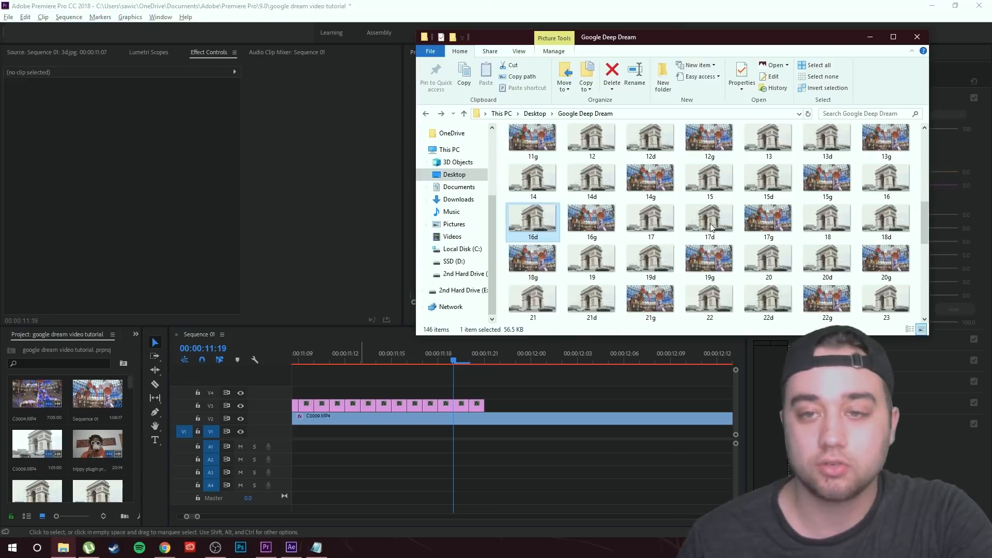
drag(687, 229, 504, 404)
key(c)
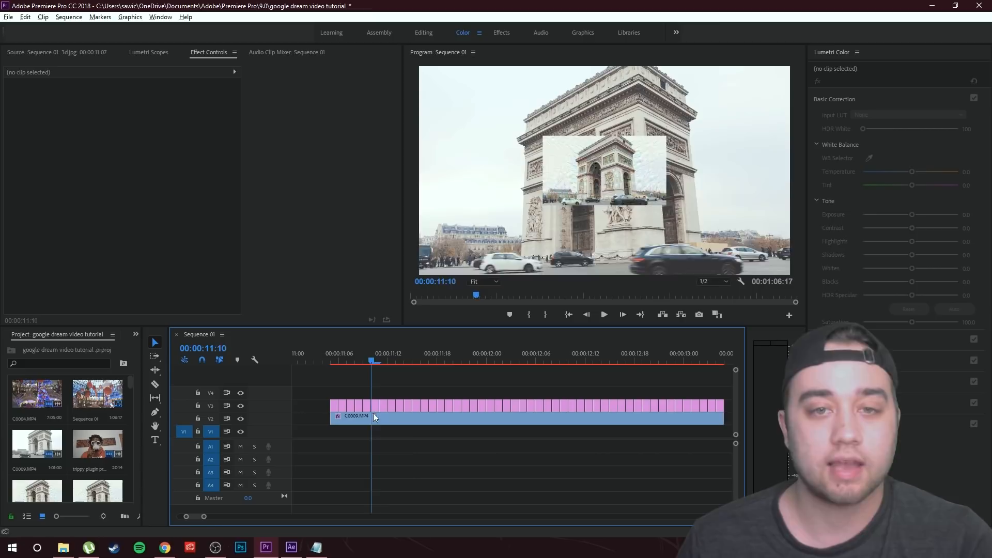
- Apply Scale to Frame Size to all the dreamed image clips on track V3
drag(374, 413, 468, 425)
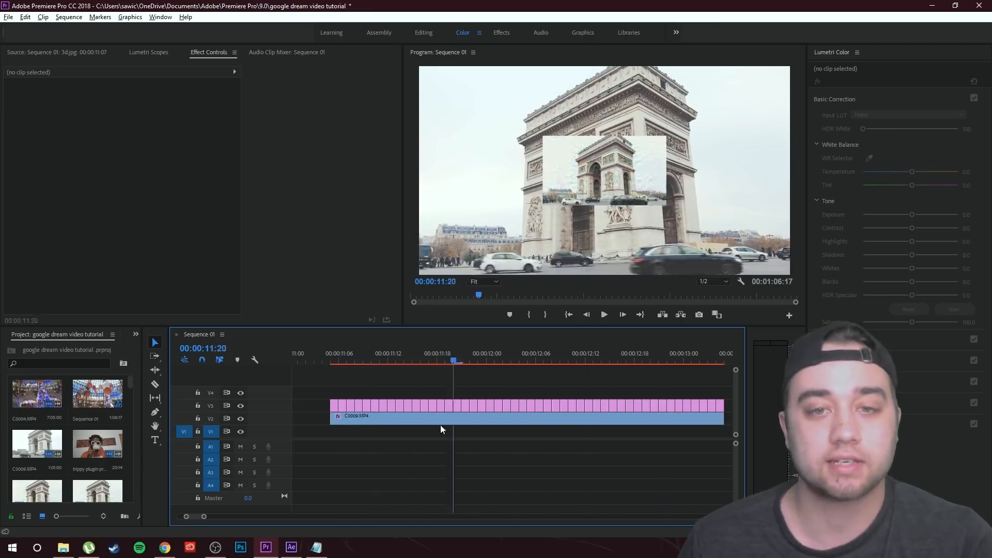
scroll(398, 382, down, 2)
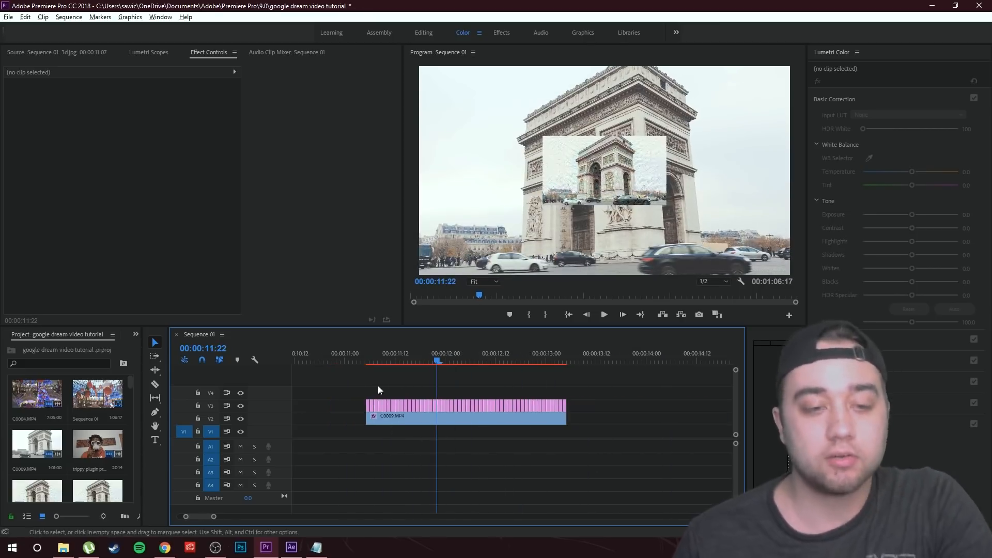
drag(303, 384, 608, 412)
right_click(548, 410)
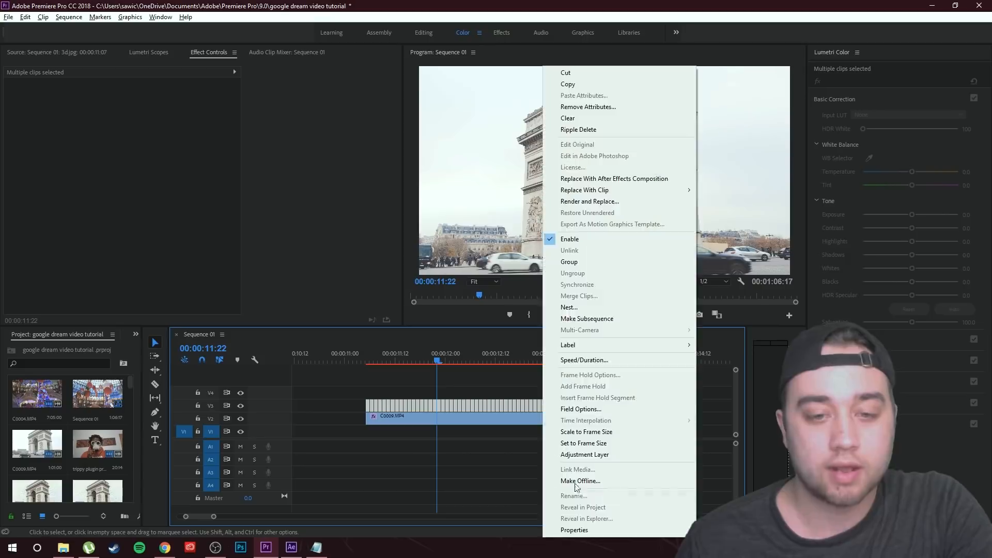
click(565, 432)
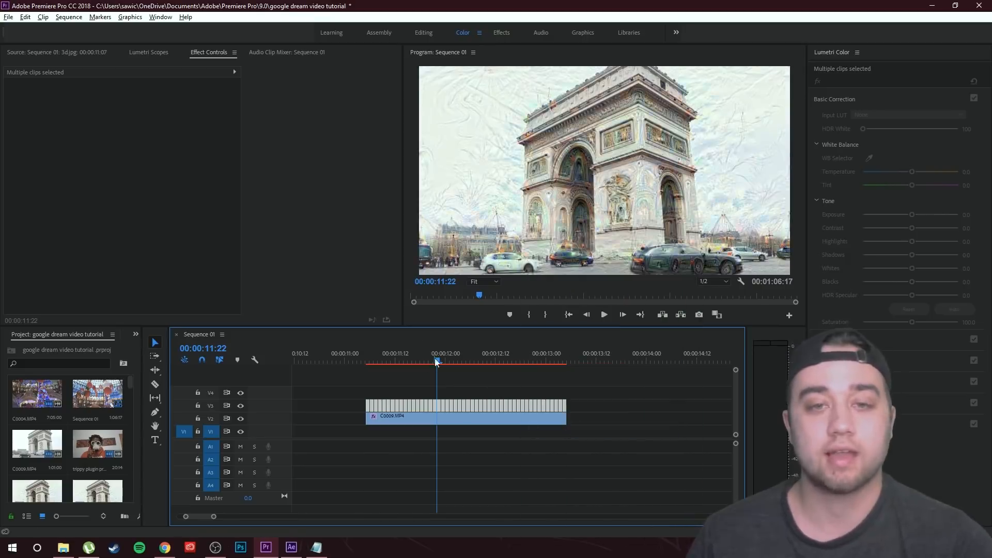
- Play back and scrub through the scaled dreamed frames from the start of the clip
drag(437, 361, 366, 382)
click(605, 316)
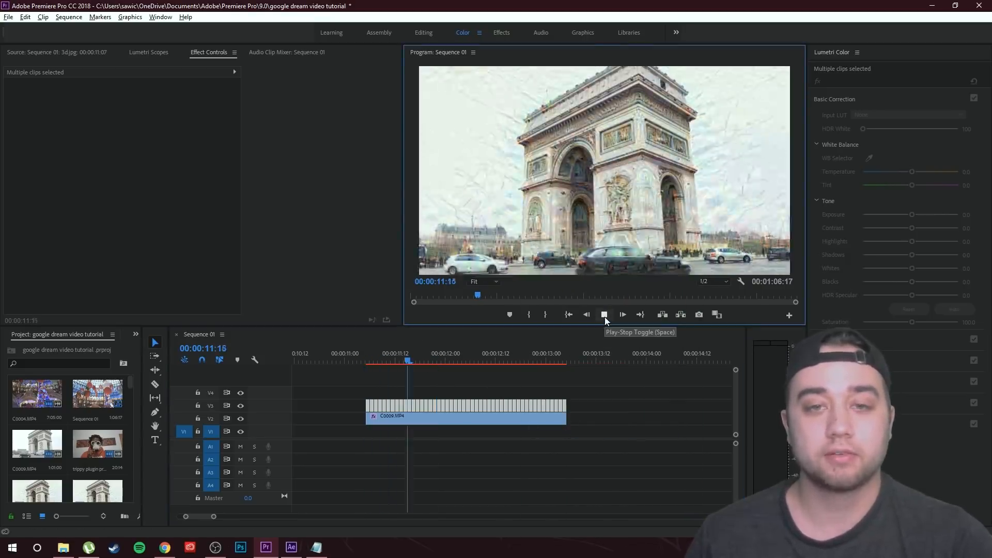
click(604, 315)
drag(541, 362, 444, 376)
drag(481, 358, 424, 398)
- Nest all the dreamed image clips on track V3 into a single sequence, keeping the default name
drag(333, 393, 532, 409)
right_click(541, 409)
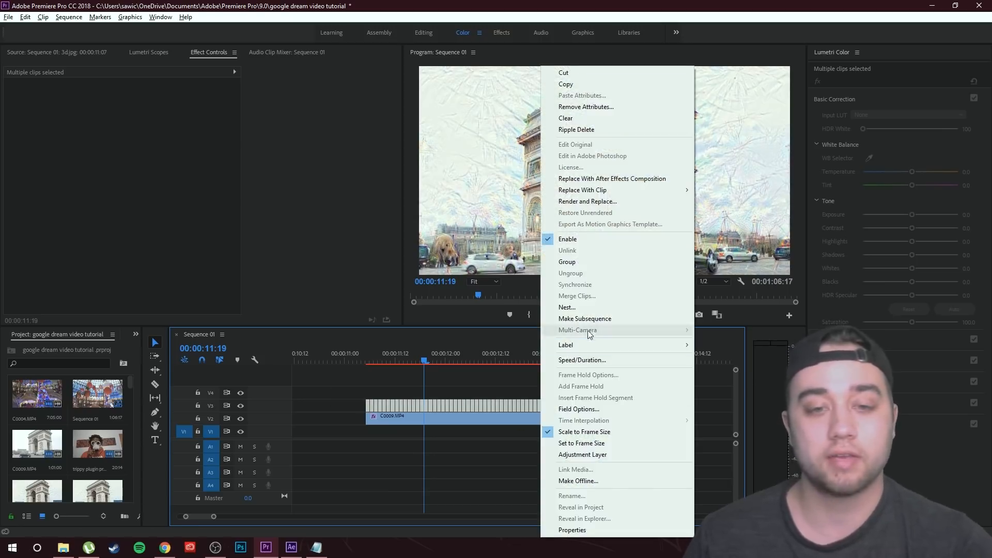
click(563, 307)
click(486, 284)
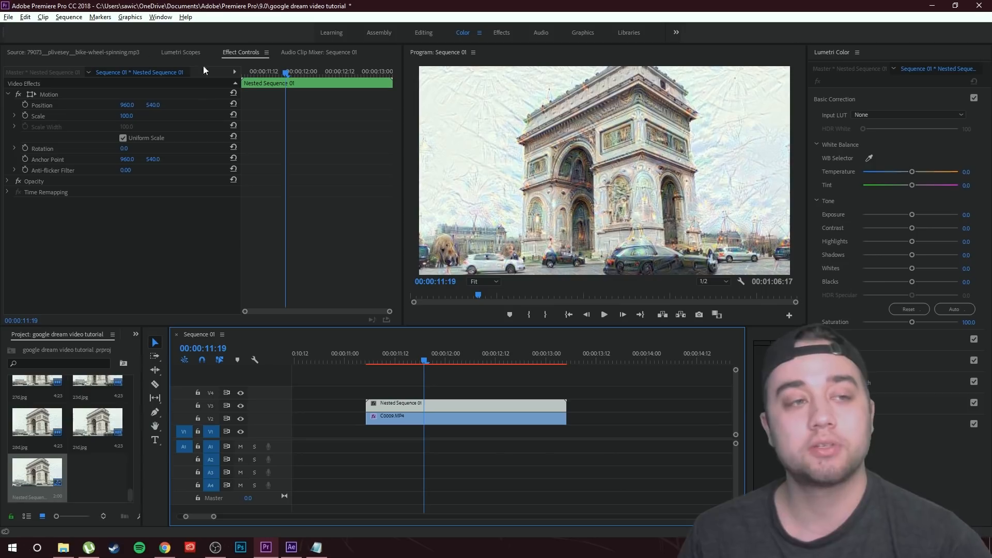
- Try blend modes including Color Dodge and Vivid Light on the nested sequence, and return it to Normal
click(6, 94)
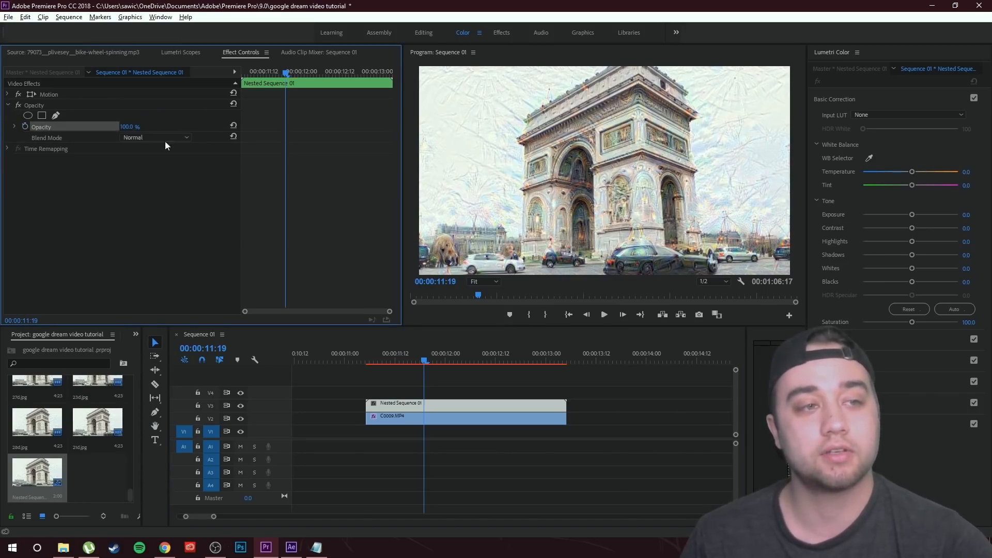
click(165, 138)
click(140, 173)
click(161, 139)
click(163, 235)
drag(425, 361, 441, 387)
click(158, 138)
click(157, 244)
click(155, 138)
click(158, 255)
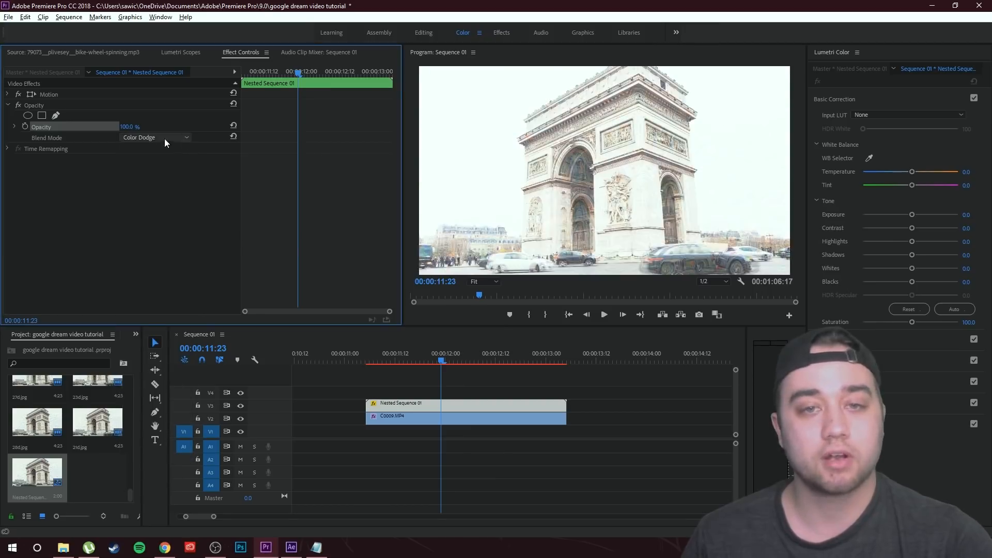
scroll(181, 138, down, 6)
click(191, 165)
click(179, 138)
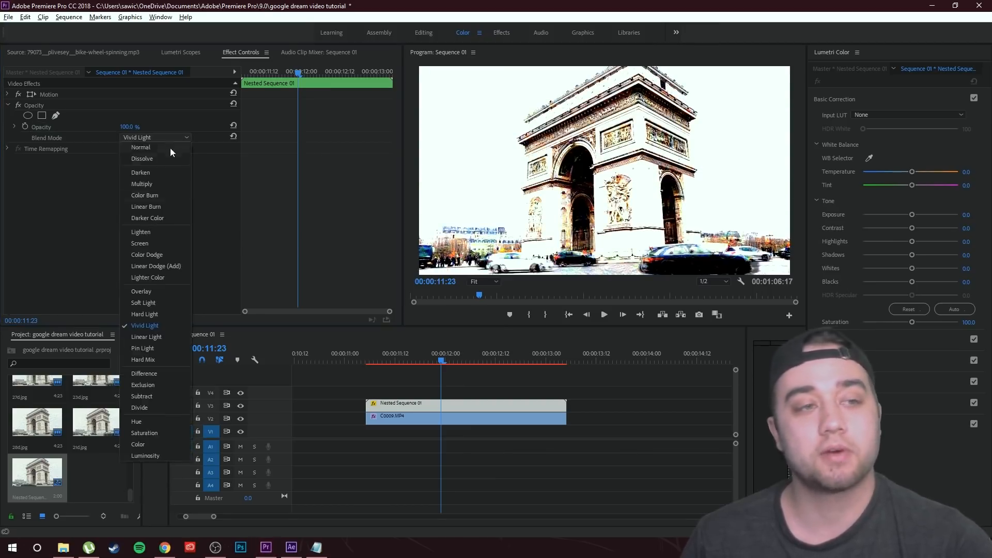
click(171, 149)
- Review the trippy plugin promo.mp4 clip on track V1 around 00:00:47:19 in the program monitor
click(564, 373)
scroll(406, 405, down, 5)
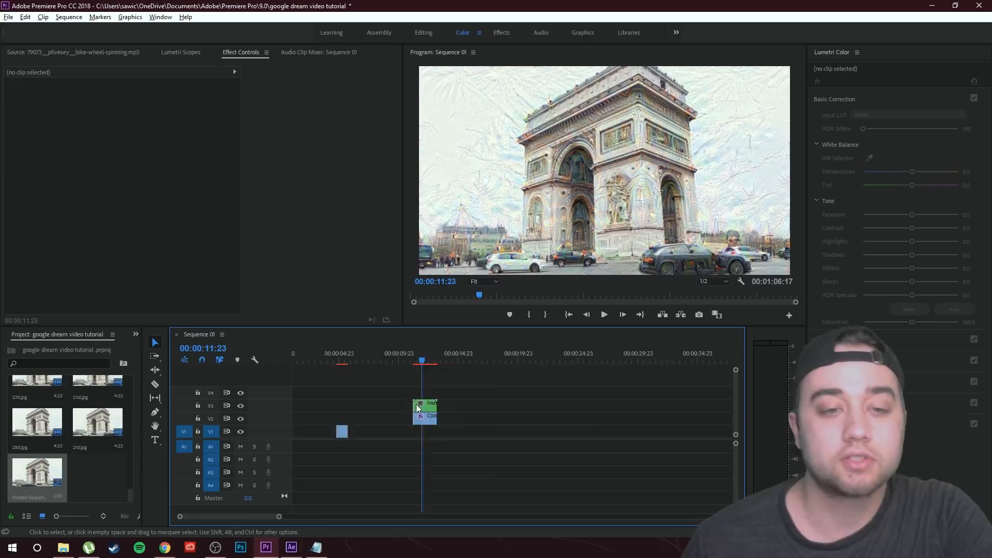
scroll(397, 376, down, 3)
drag(364, 371, 530, 390)
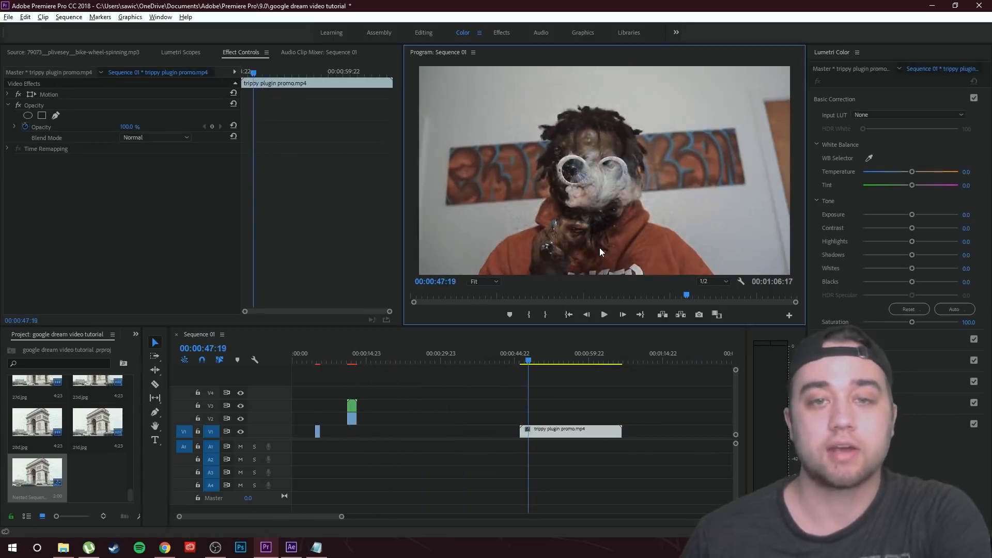
key(grave)
key(grave)
key(space)
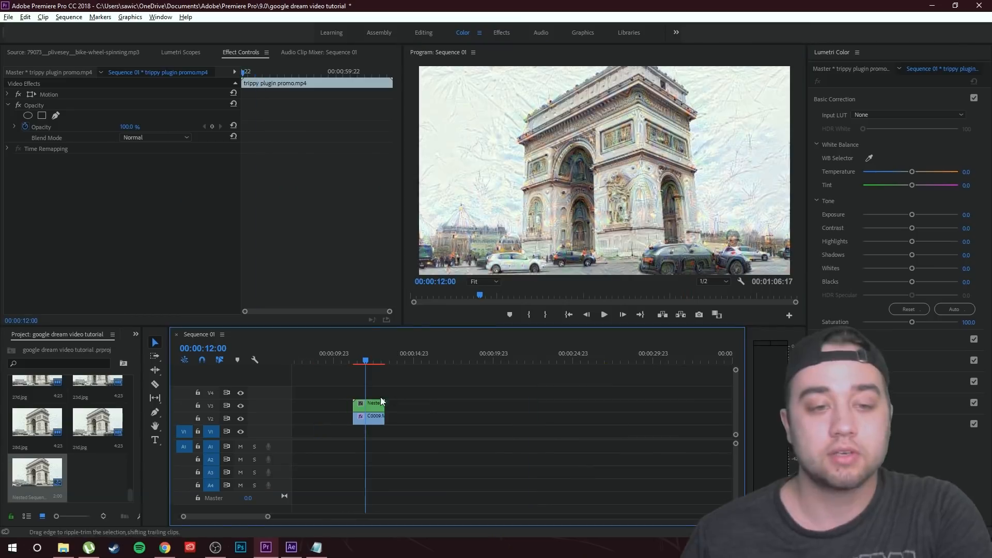
- Adjust the nested sequence's tone in Lumetri Color's Basic Correction and check it across the clip
click(383, 402)
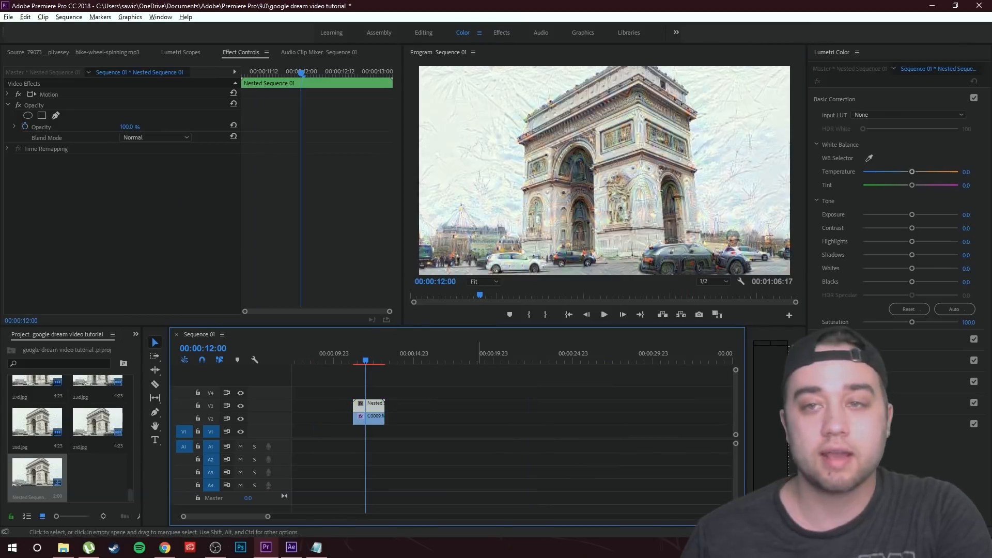
drag(924, 218, 907, 222)
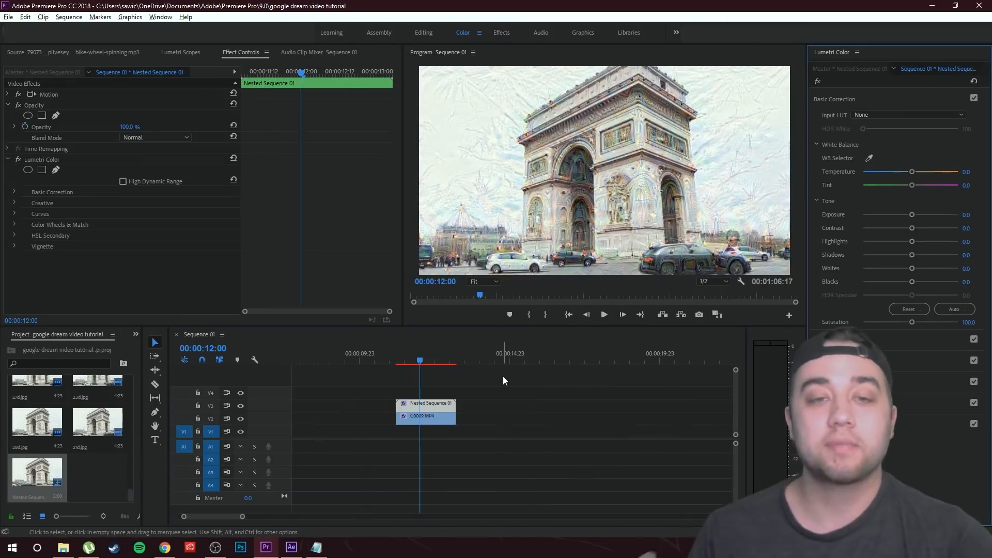
drag(421, 360, 406, 376)
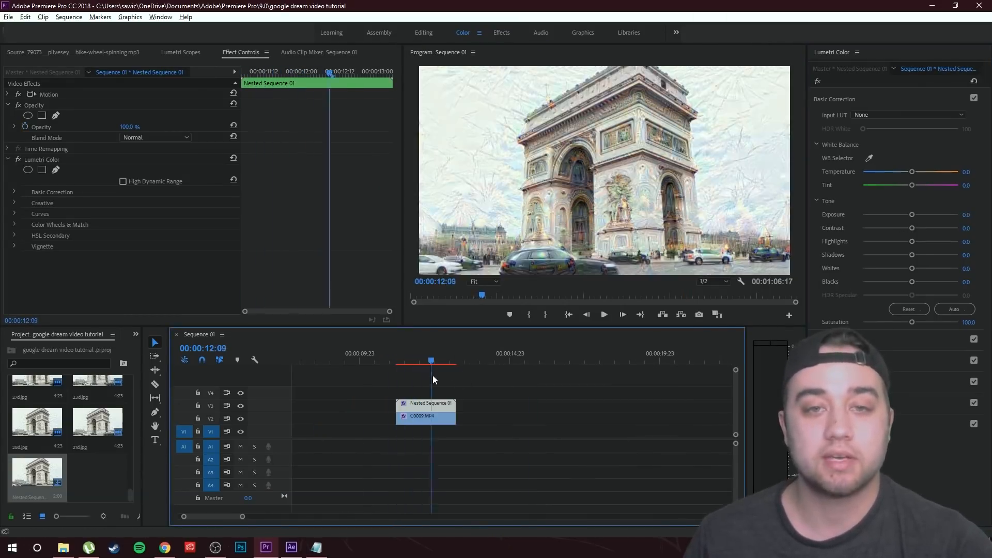
click(465, 380)
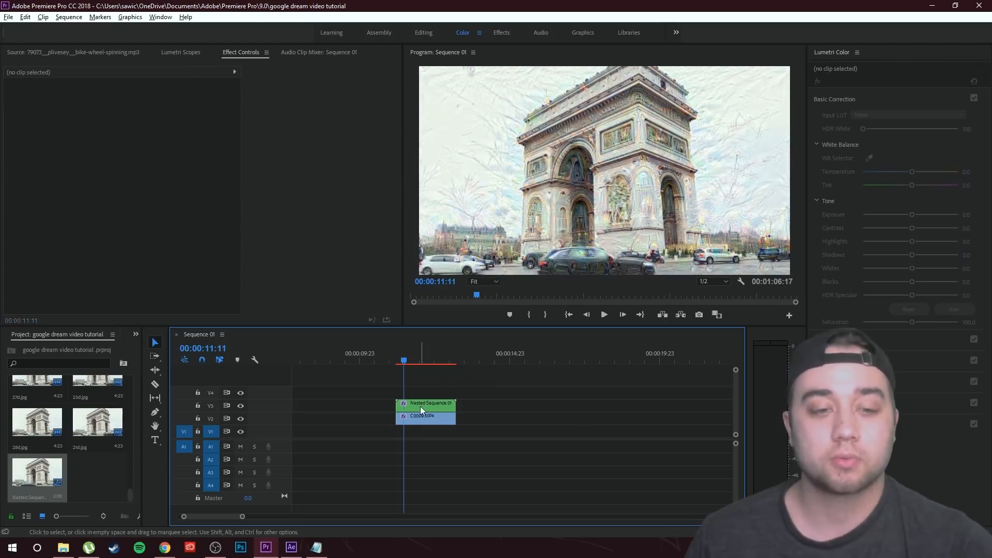
- Slow the nested sequence to 50% speed with Optical Flow time interpolation
right_click(420, 407)
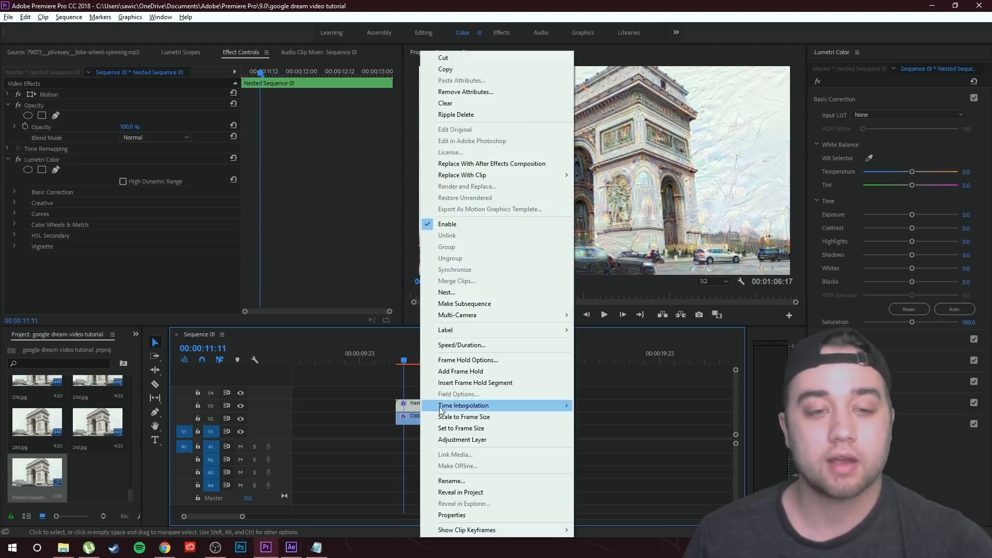
click(470, 347)
text(50)
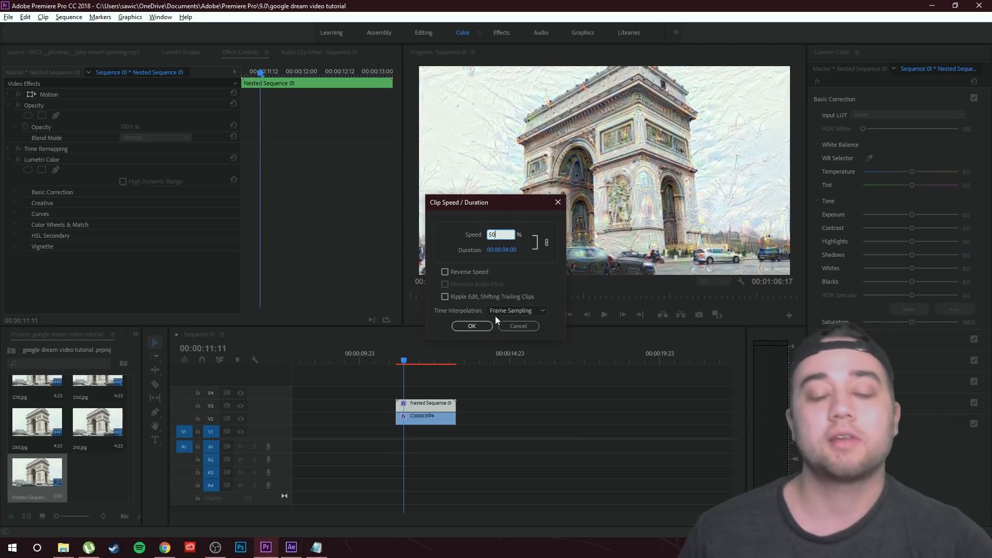
click(532, 312)
click(514, 350)
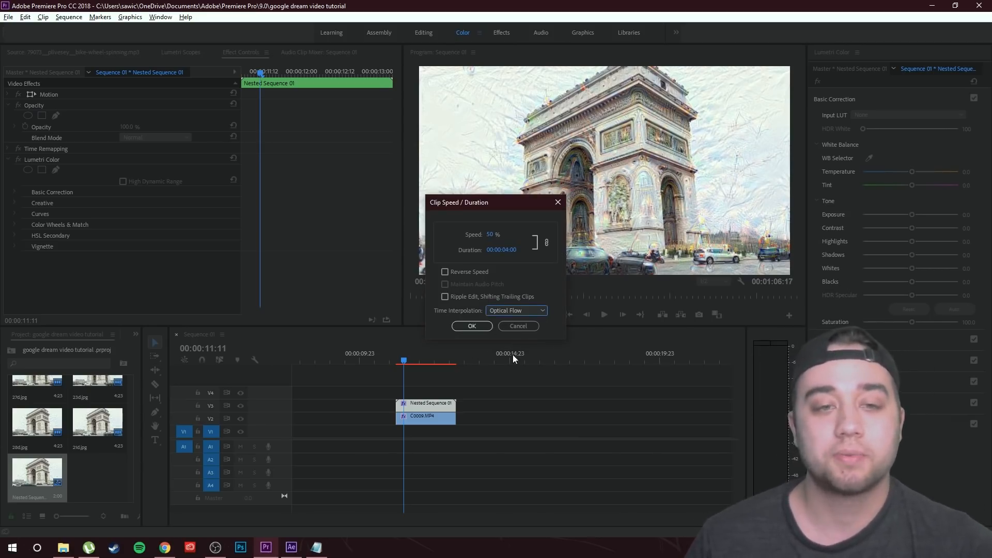
click(471, 327)
- Preview the slowed nested sequence and return the playhead to its start
click(458, 398)
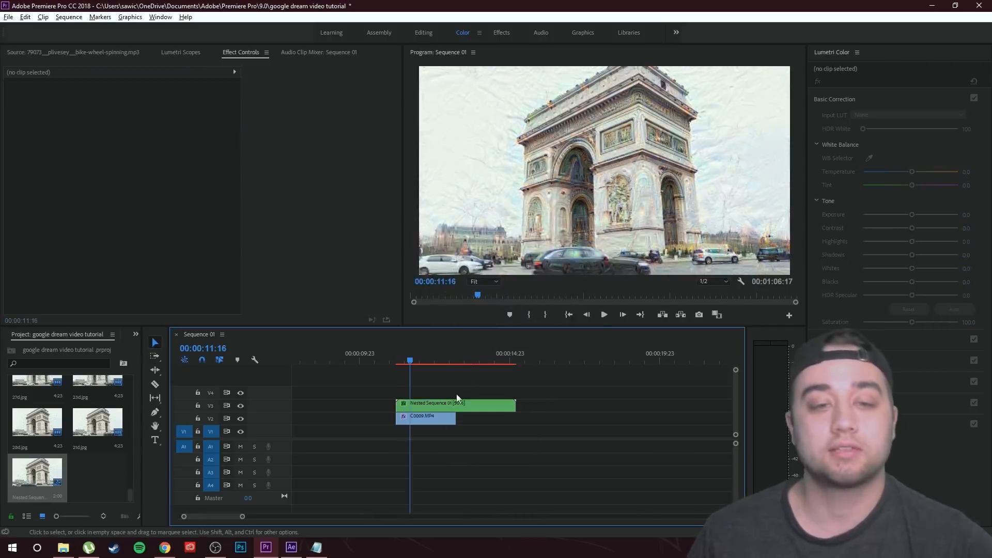
click(601, 318)
click(394, 362)
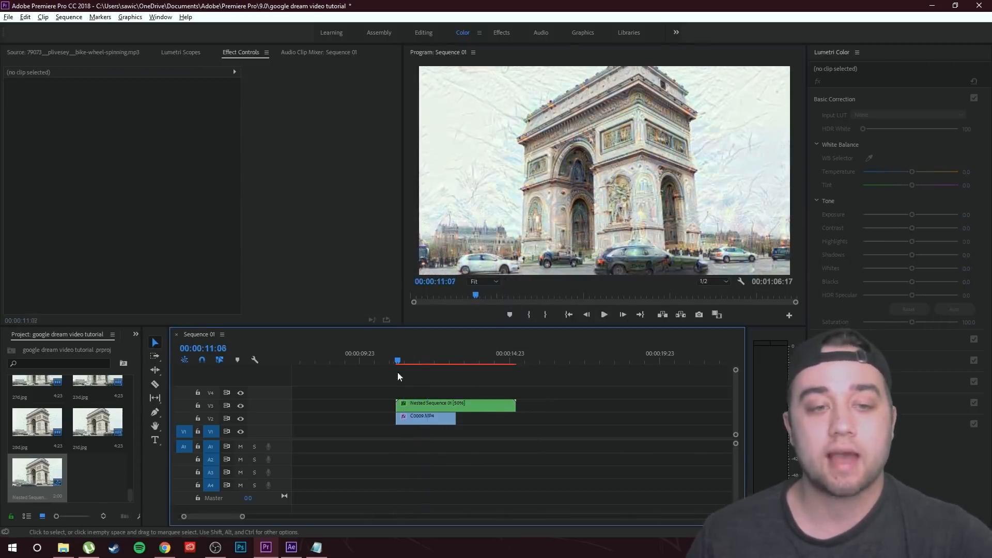
- Render the slowed nested sequence on track V3 for preview playback
click(426, 406)
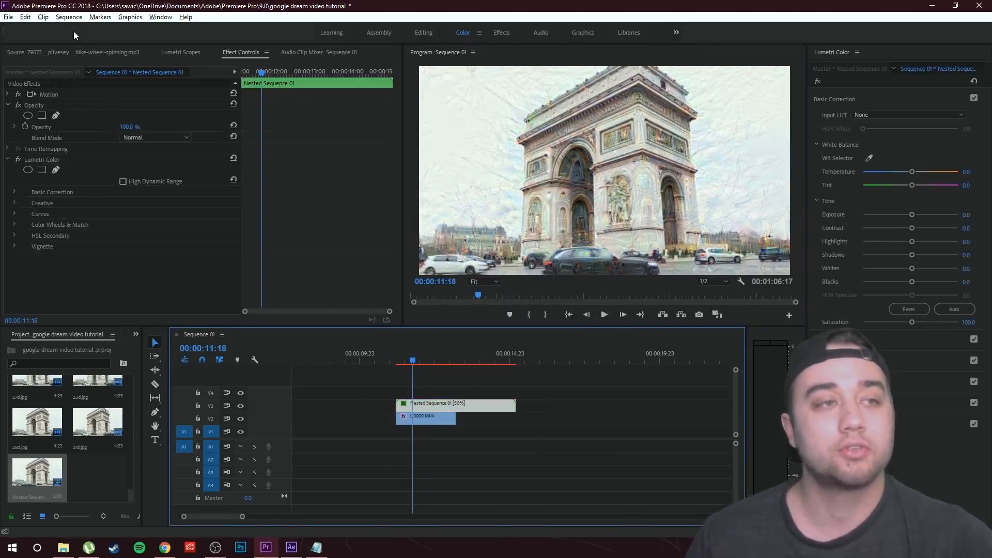
click(68, 17)
click(93, 66)
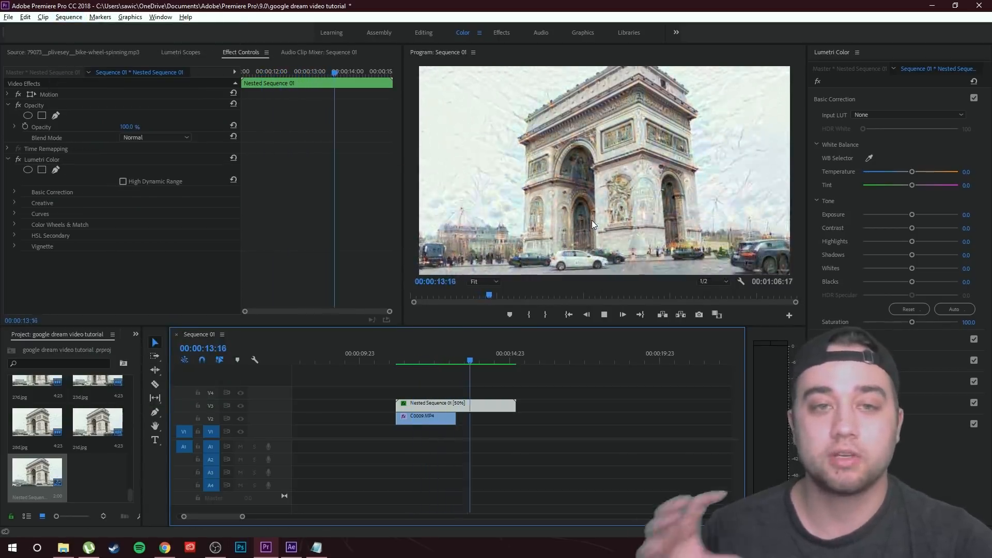
- Play back and scrub through the rendered nested sequence to check the slow motion
drag(501, 360, 417, 361)
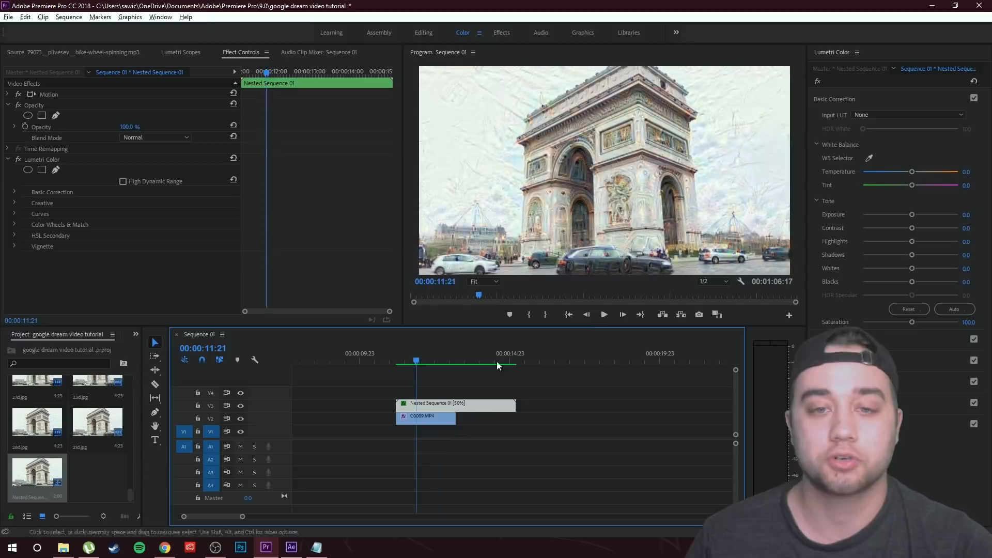
click(603, 316)
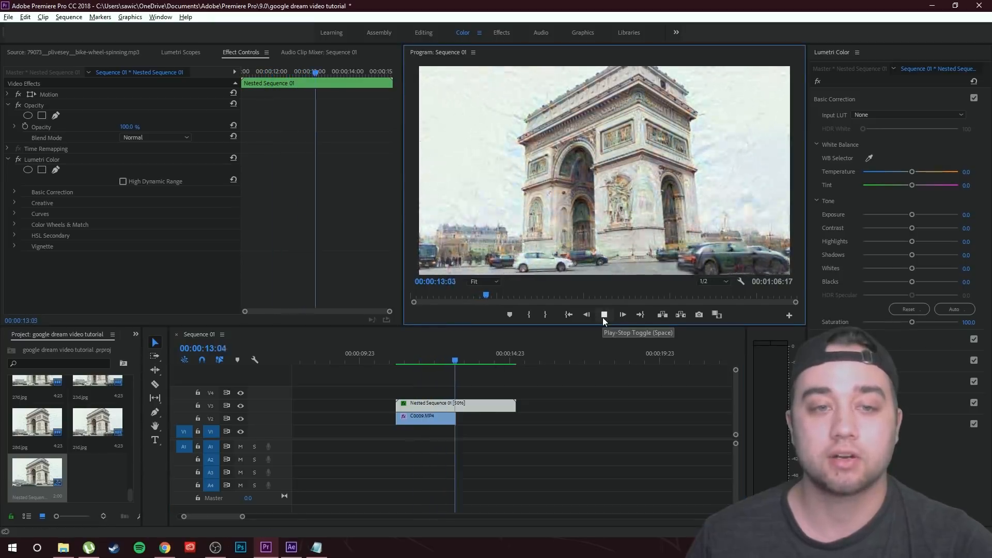
click(469, 360)
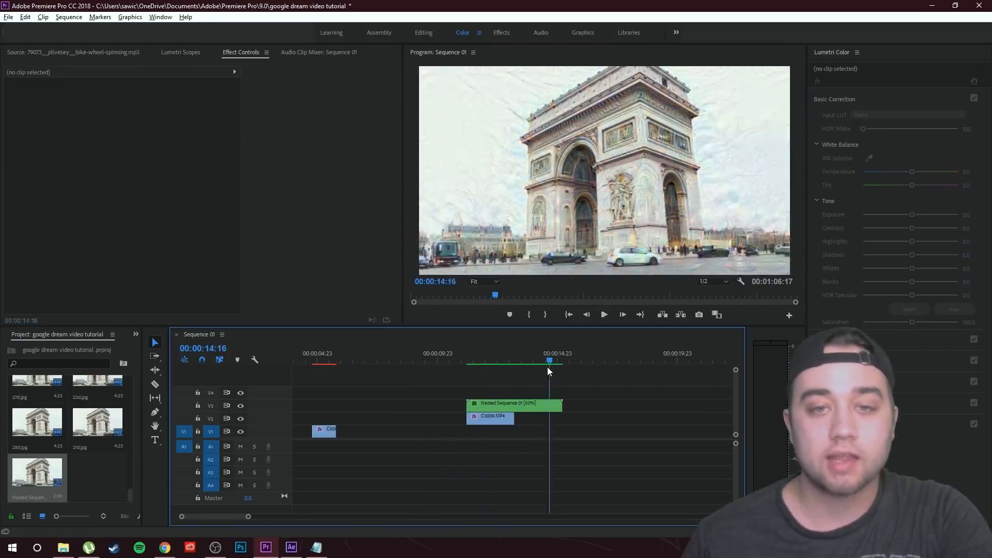
drag(548, 367, 472, 381)
key(space)
scroll(574, 378, up, 2)
scroll(569, 369, down, 1)
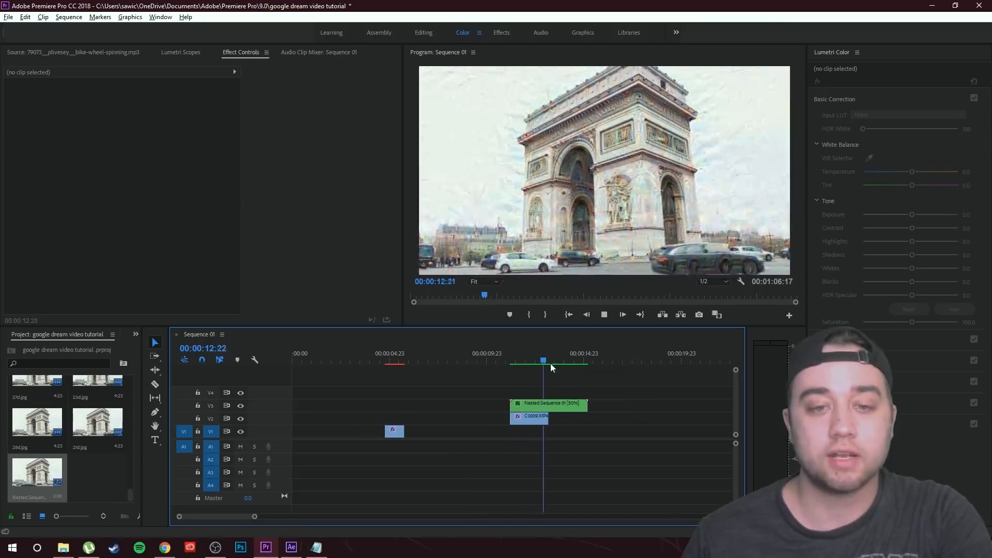
click(541, 362)
key(space)
- Delete the C0004.MP4 clip from track V5
drag(567, 358, 207, 417)
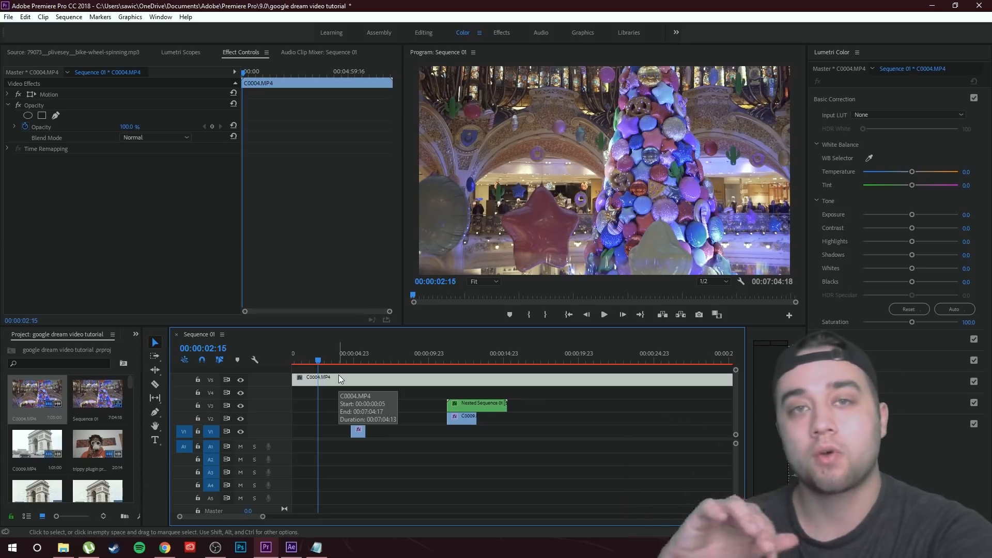
key(Delete)
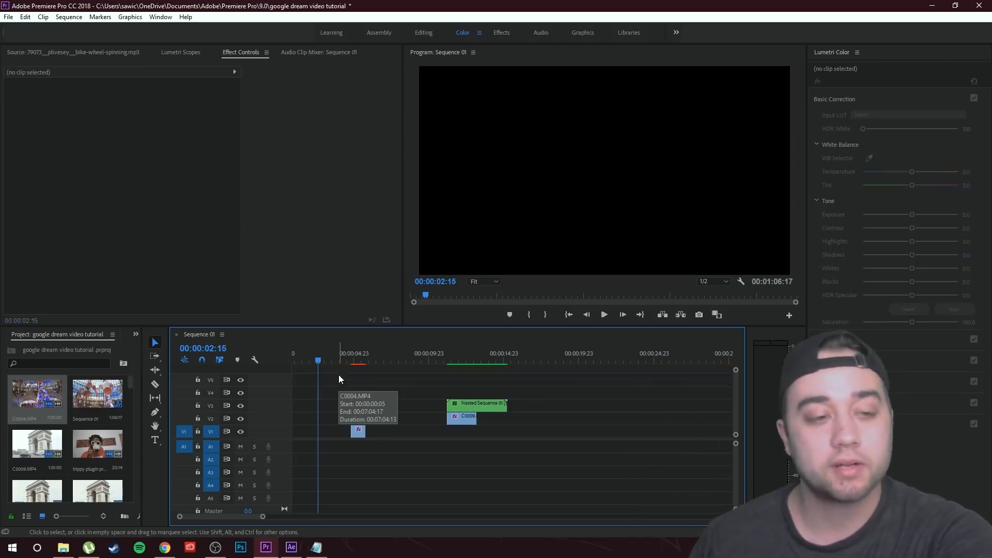
- Interpret the C0004.MP4 footage in the project with an assumed frame rate of 24 fps
right_click(37, 399)
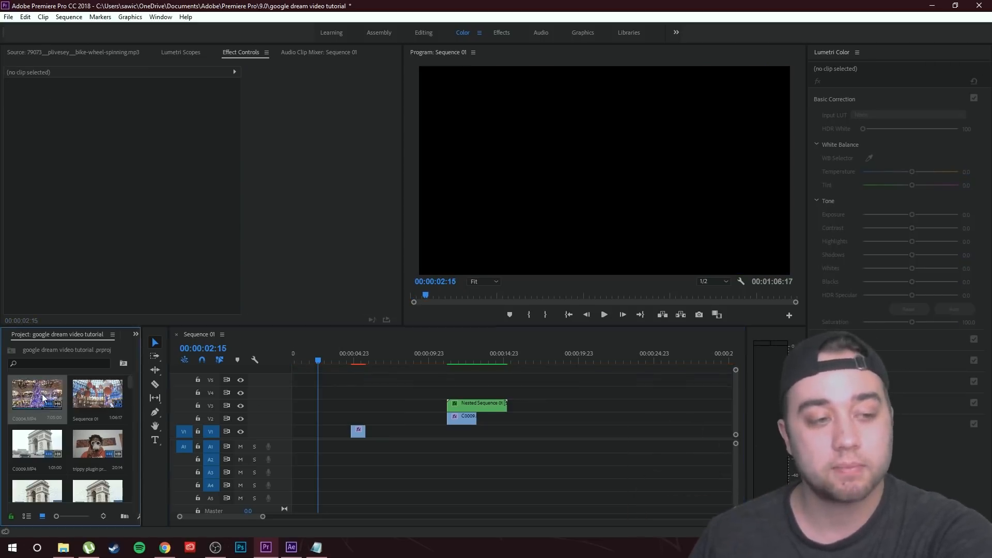
mouse_move(129, 172)
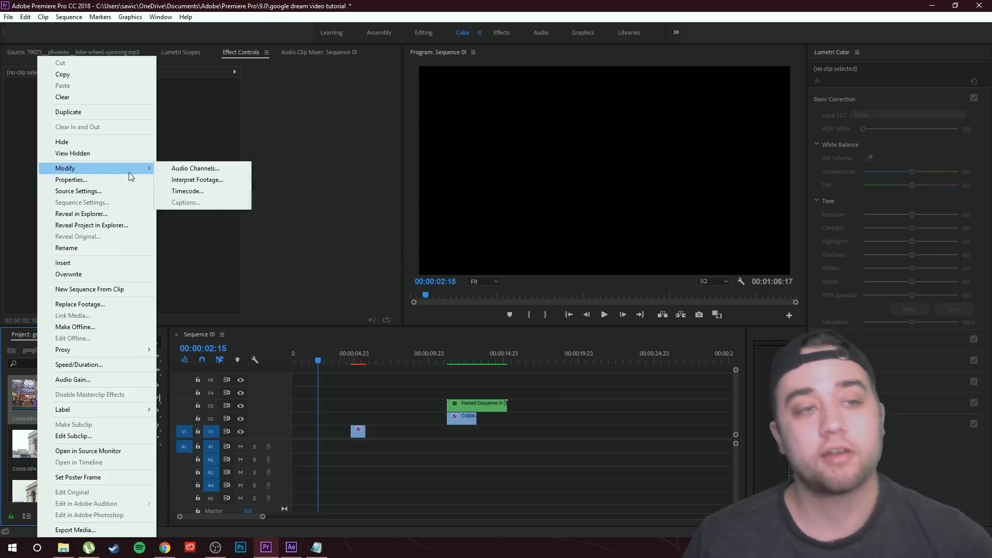
click(178, 181)
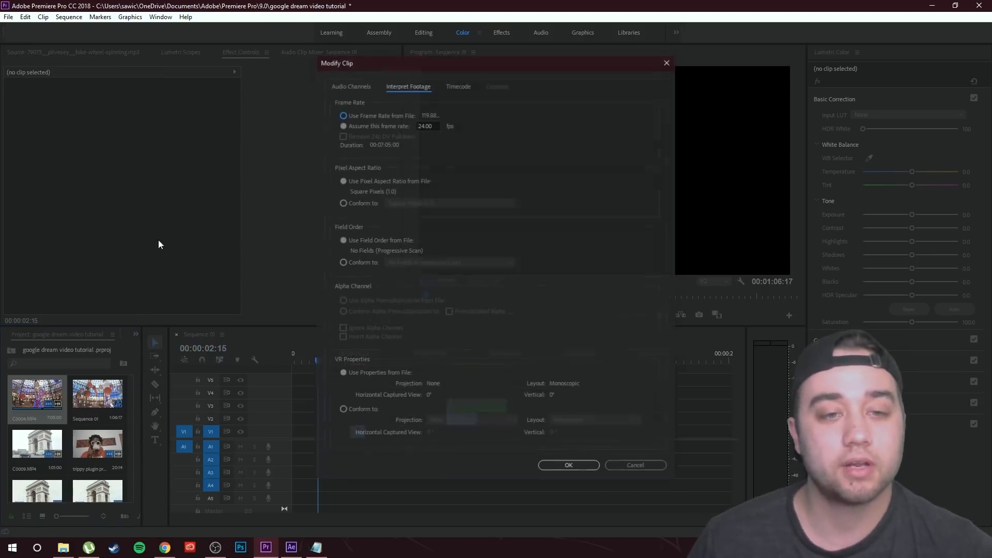
click(343, 125)
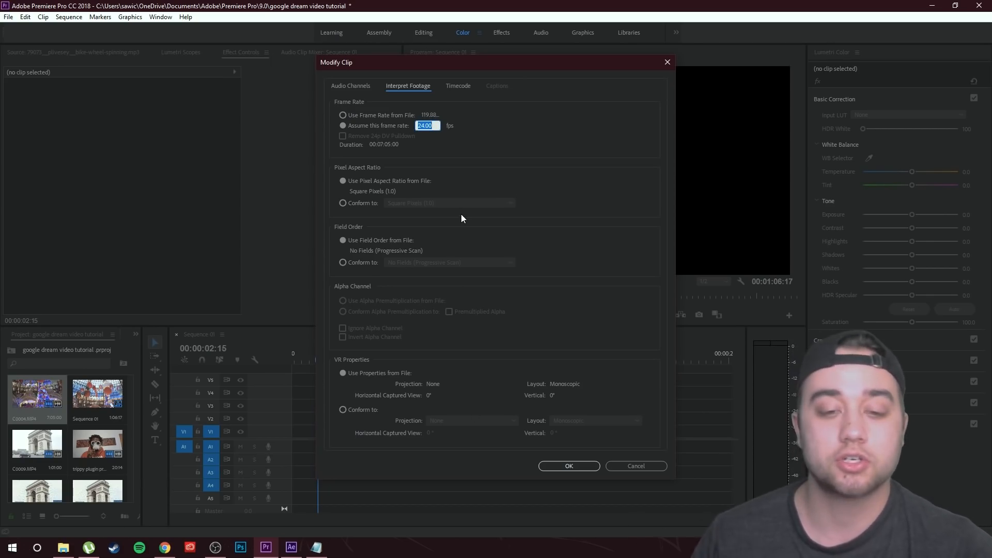
click(572, 465)
- Scrub the playhead over the C0004.MP4 clip on track V1 to preview its footage
click(357, 361)
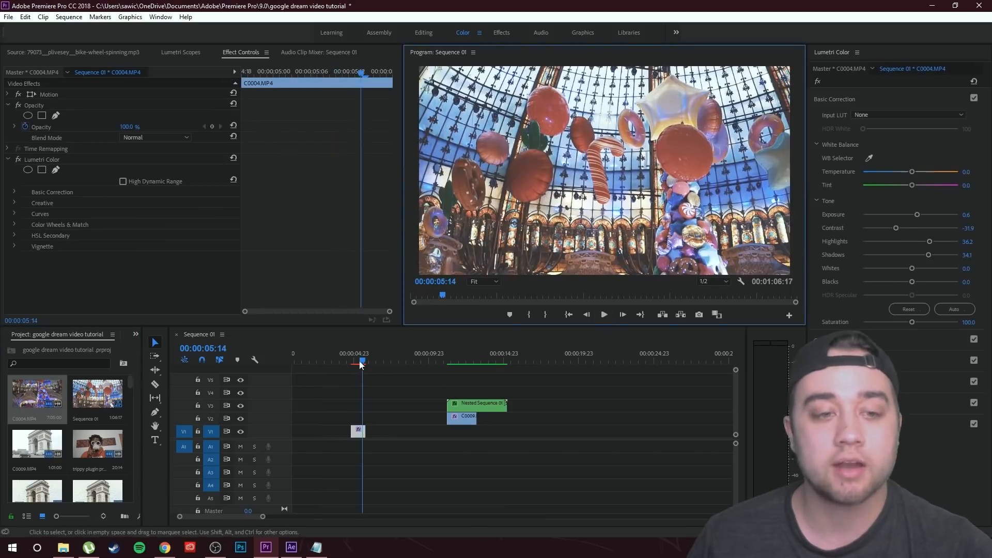
drag(358, 365, 355, 368)
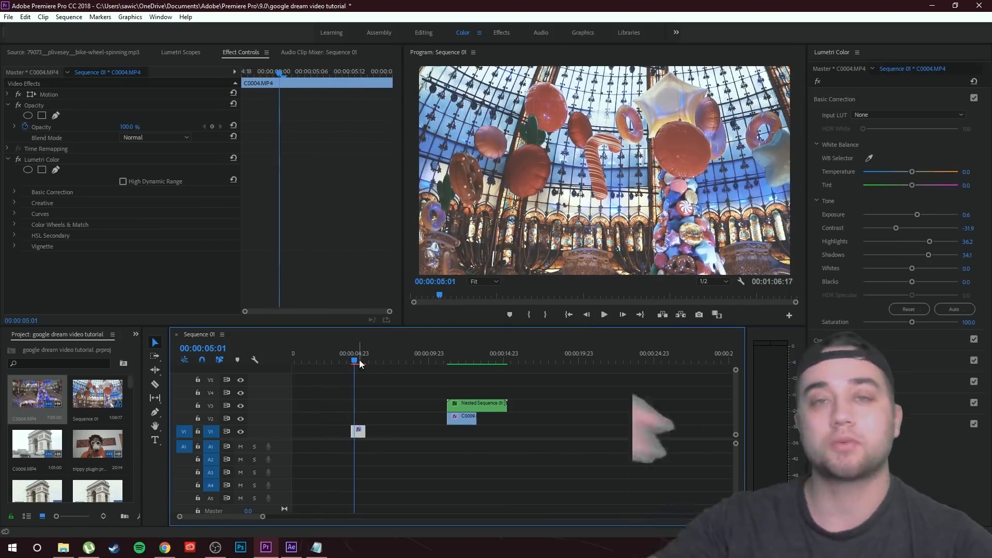